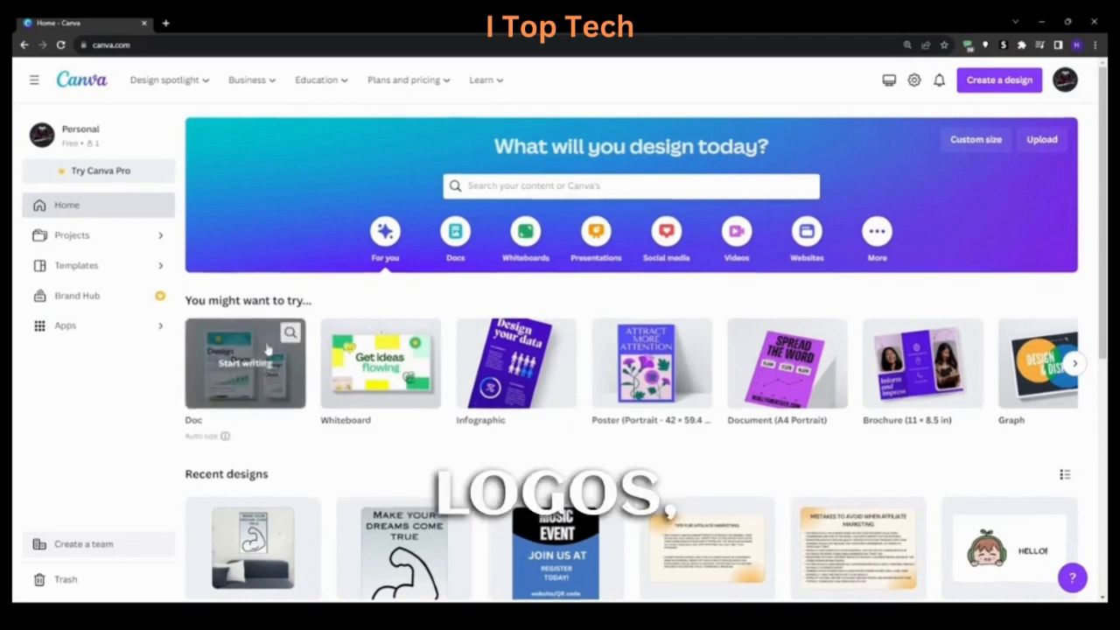
# Step: Look through the recent designs on the home page and the template categories under More
pyautogui.scroll(-7, 275, 350)
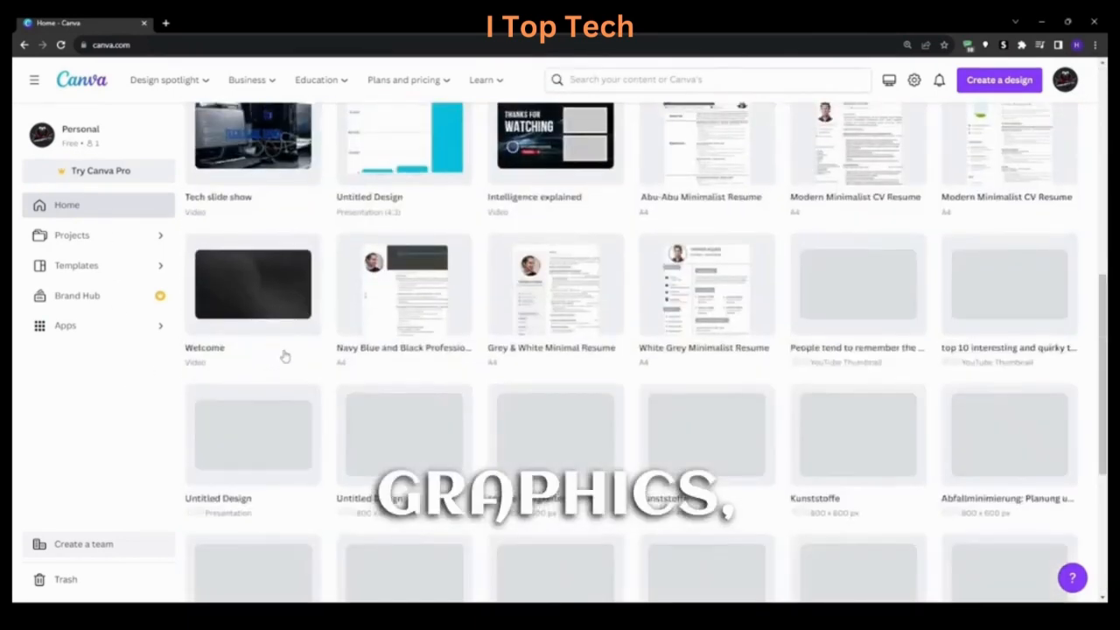
pyautogui.scroll(8, 282, 355)
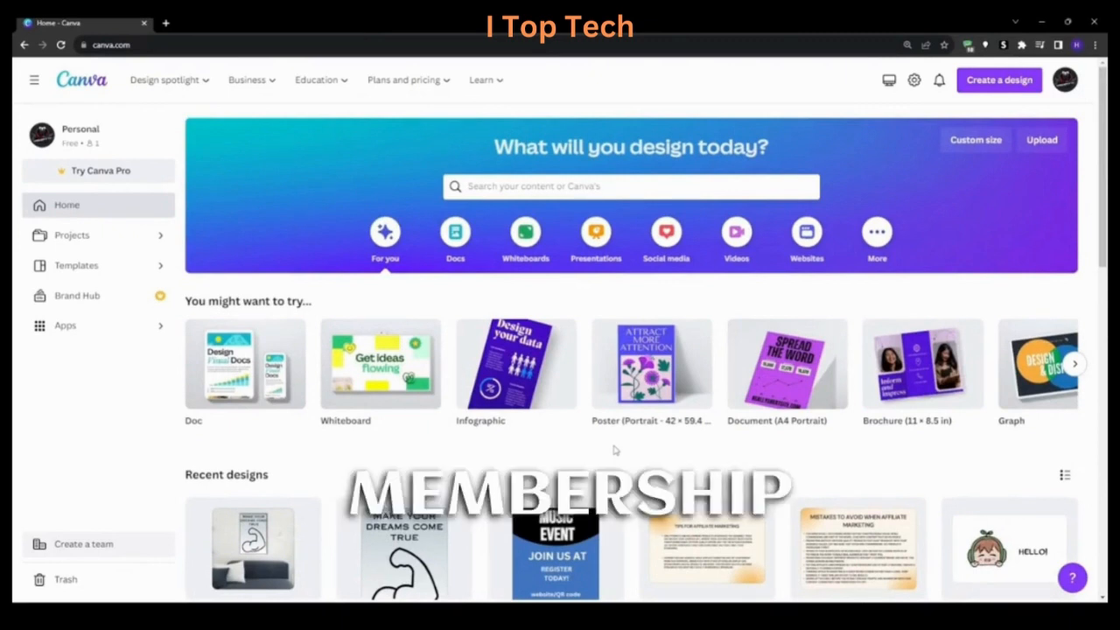
pyautogui.click(877, 231)
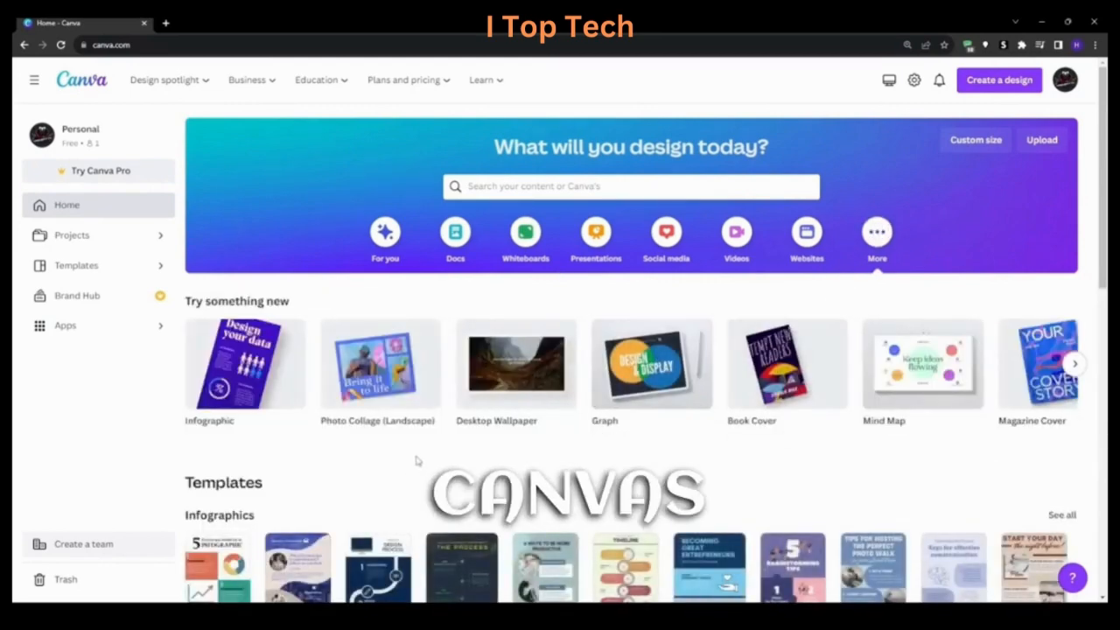
pyautogui.scroll(-7, 416, 460)
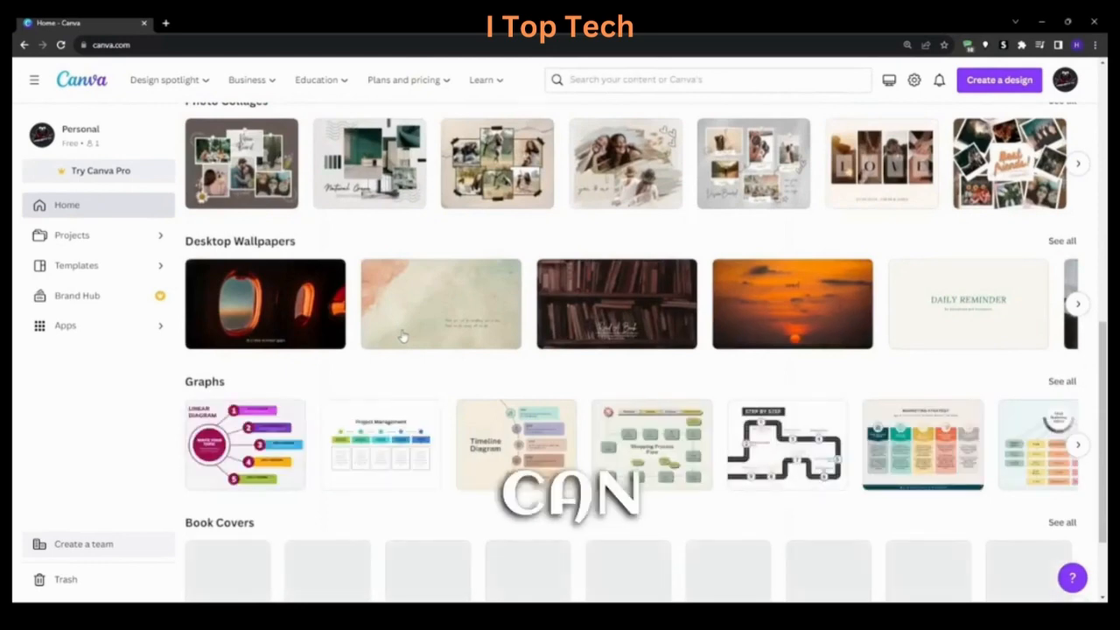
pyautogui.scroll(1, 411, 336)
pyautogui.scroll(-2, 411, 336)
pyautogui.scroll(5, 411, 338)
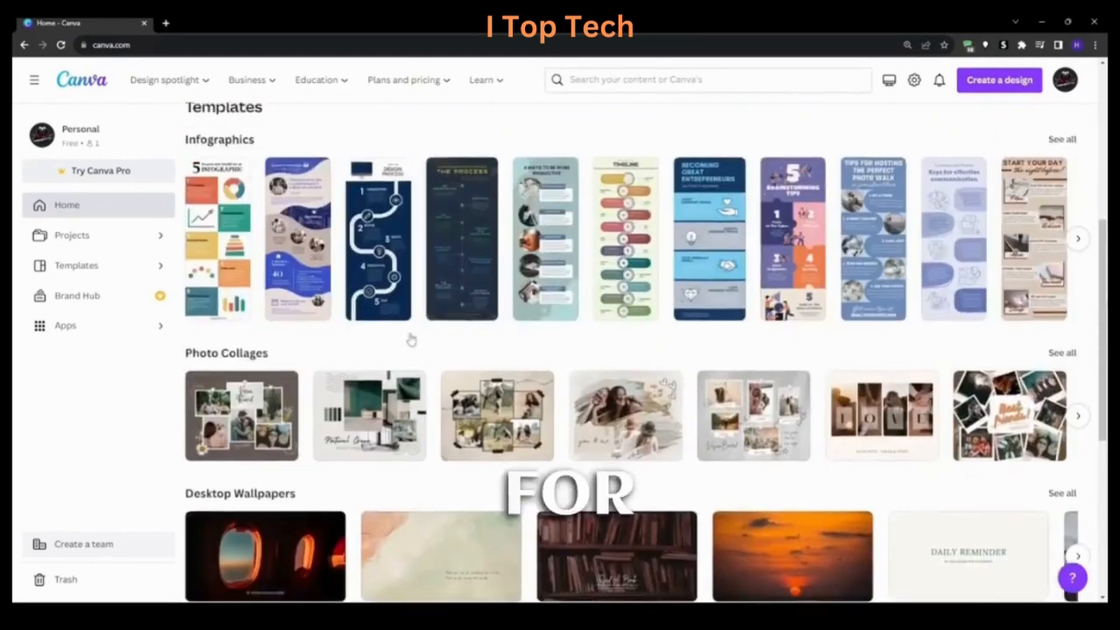
pyautogui.scroll(-5, 411, 340)
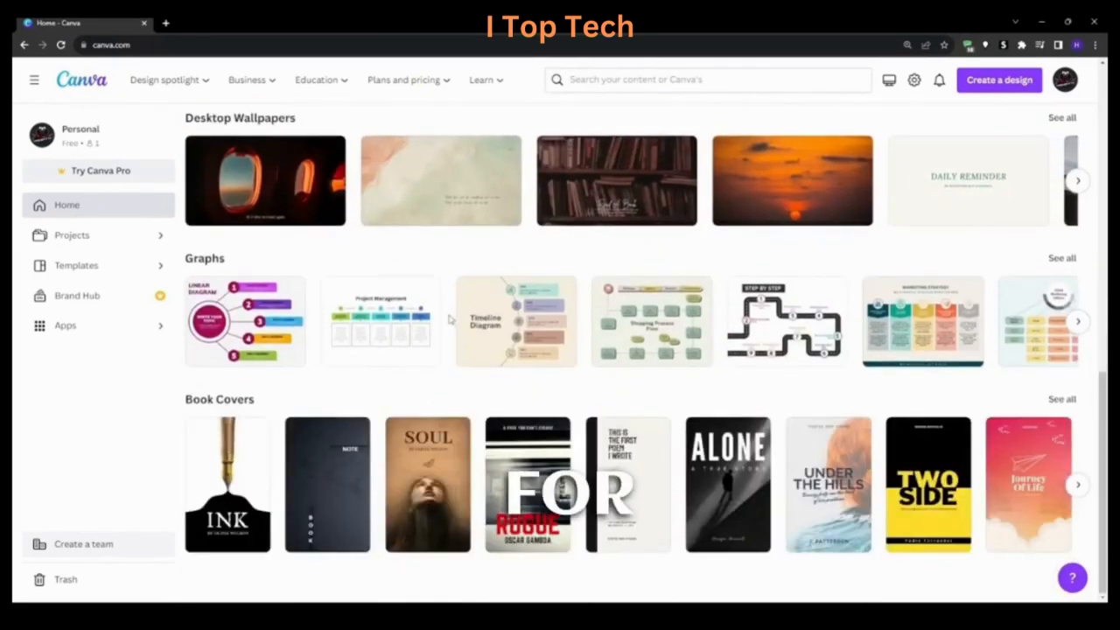
pyautogui.scroll(10, 778, 387)
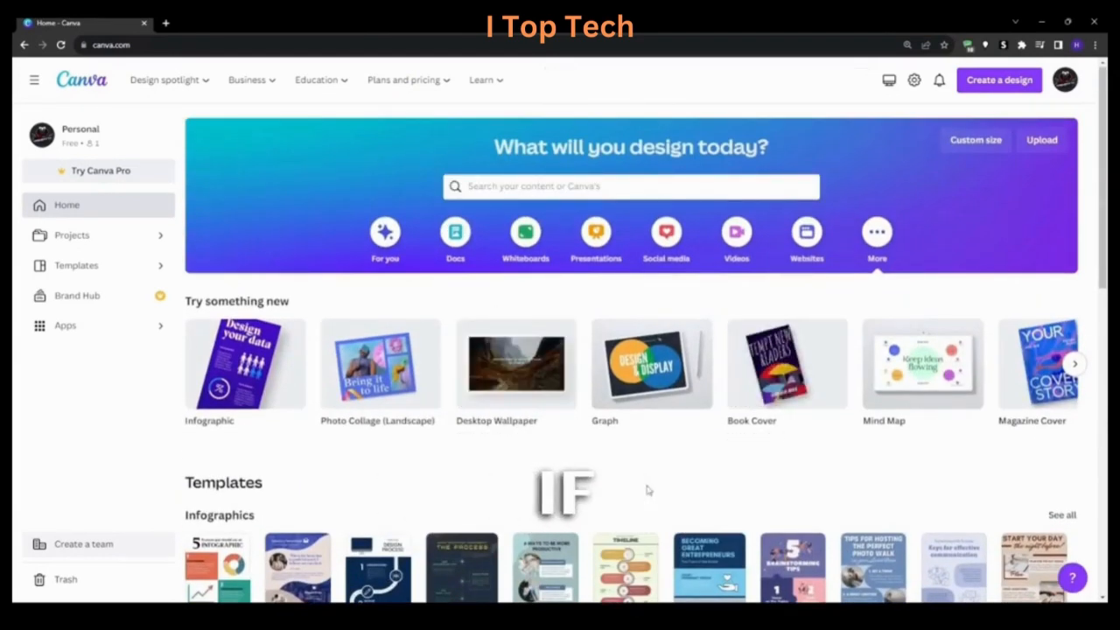
# Step: Open the Brochures page from the marketing categories of Design spotlight
pyautogui.click(257, 91)
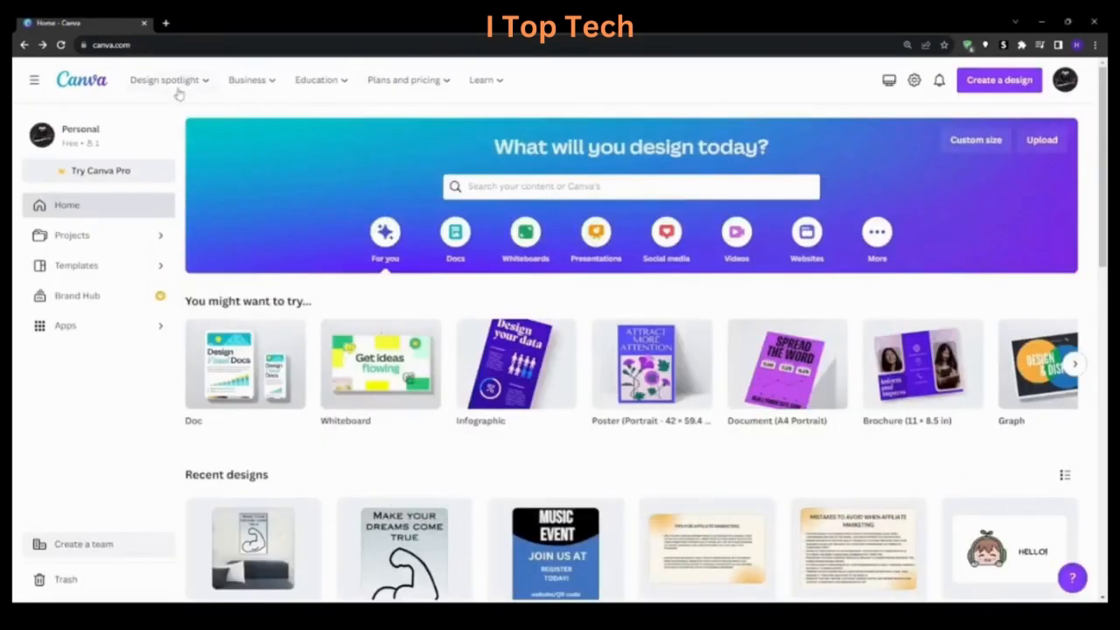
pyautogui.click(165, 82)
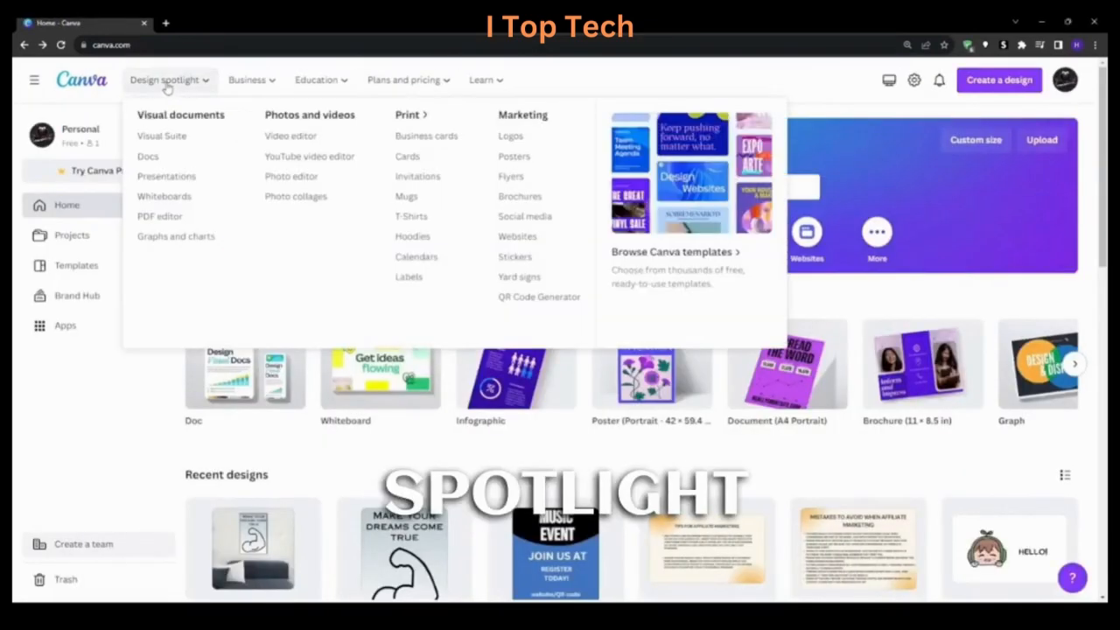
pyautogui.click(520, 197)
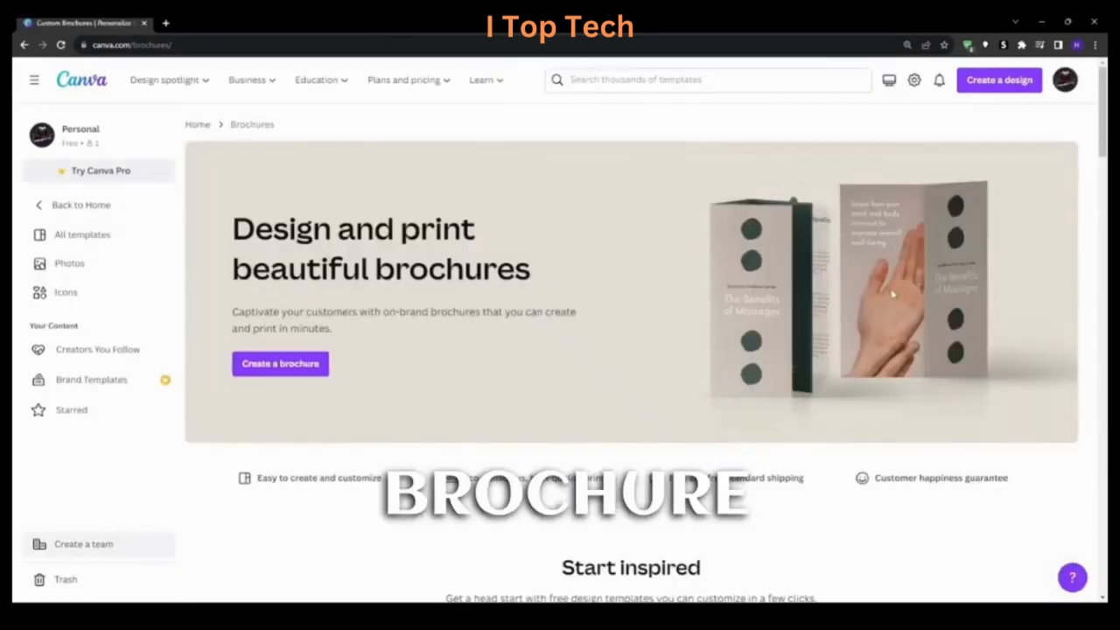
# Step: Examine the free brochure templates, industry categories and listed features on the brochures page
pyautogui.scroll(-3, 403, 311)
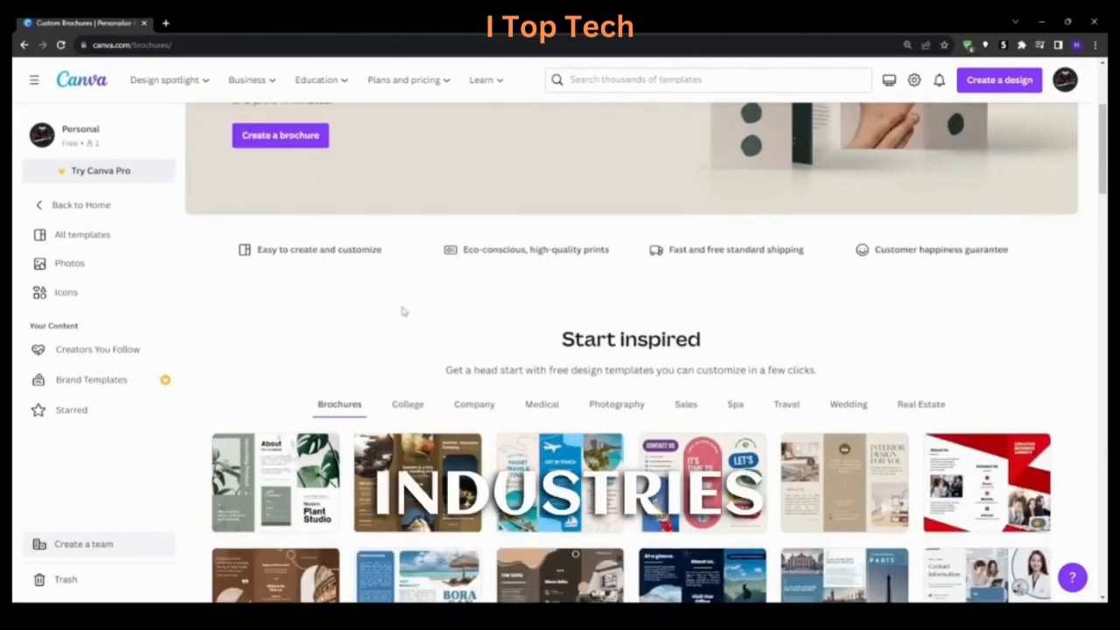
pyautogui.scroll(-2, 403, 311)
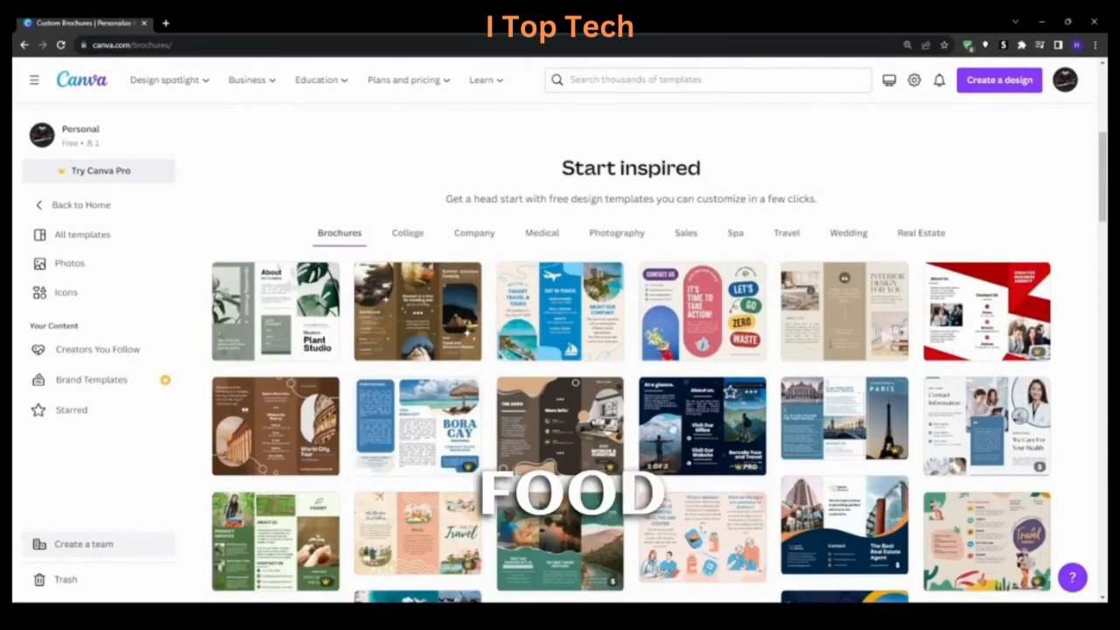
pyautogui.scroll(-6, 705, 348)
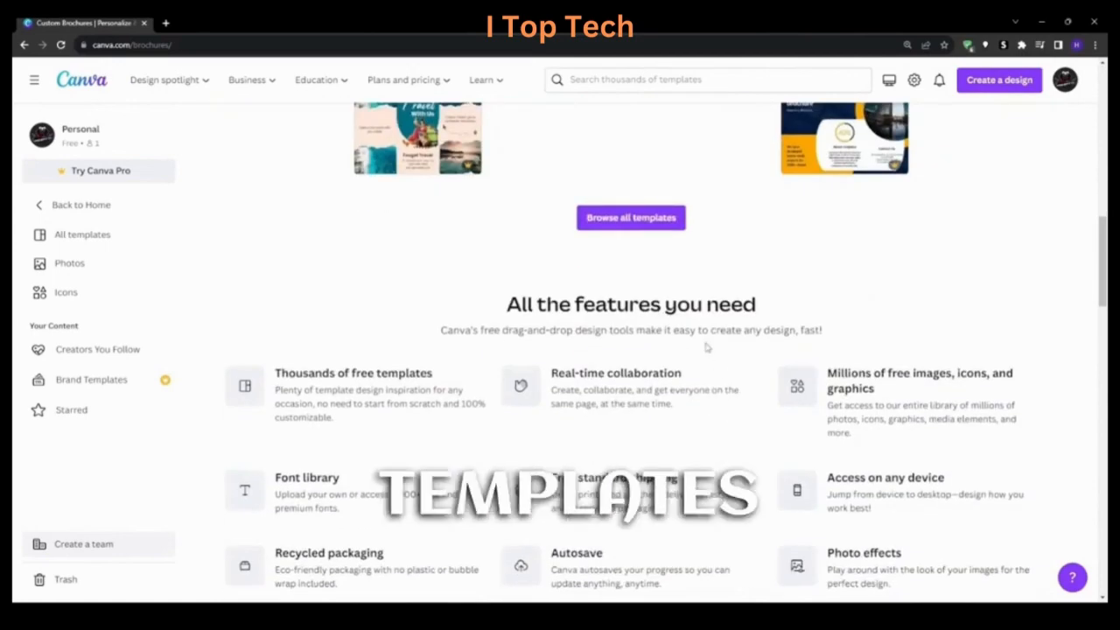
pyautogui.scroll(10, 463, 429)
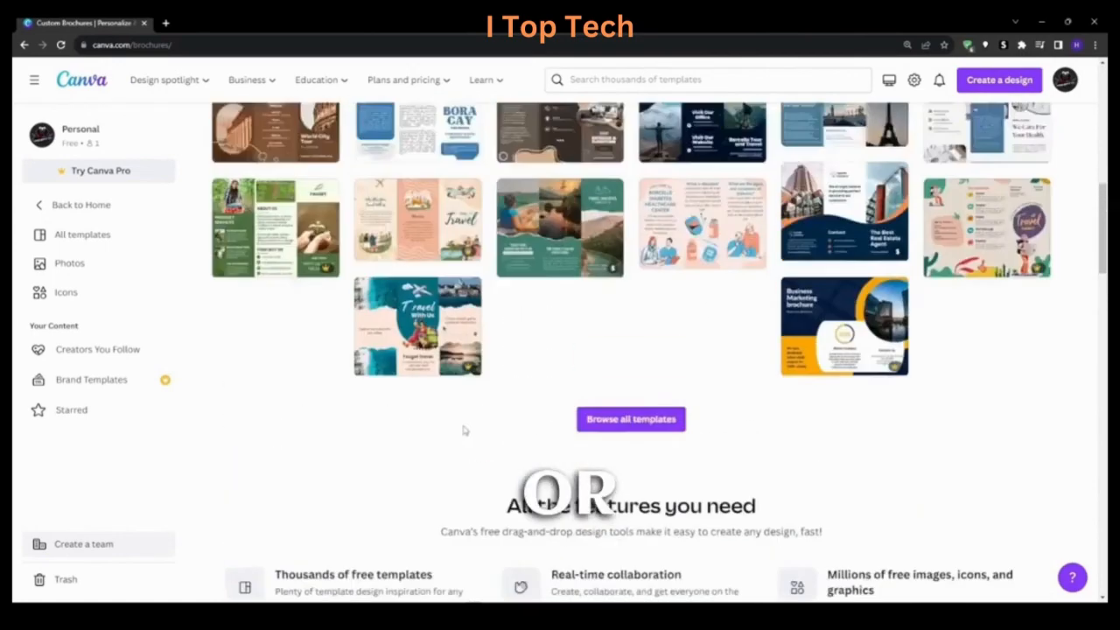
pyautogui.scroll(2, 672, 445)
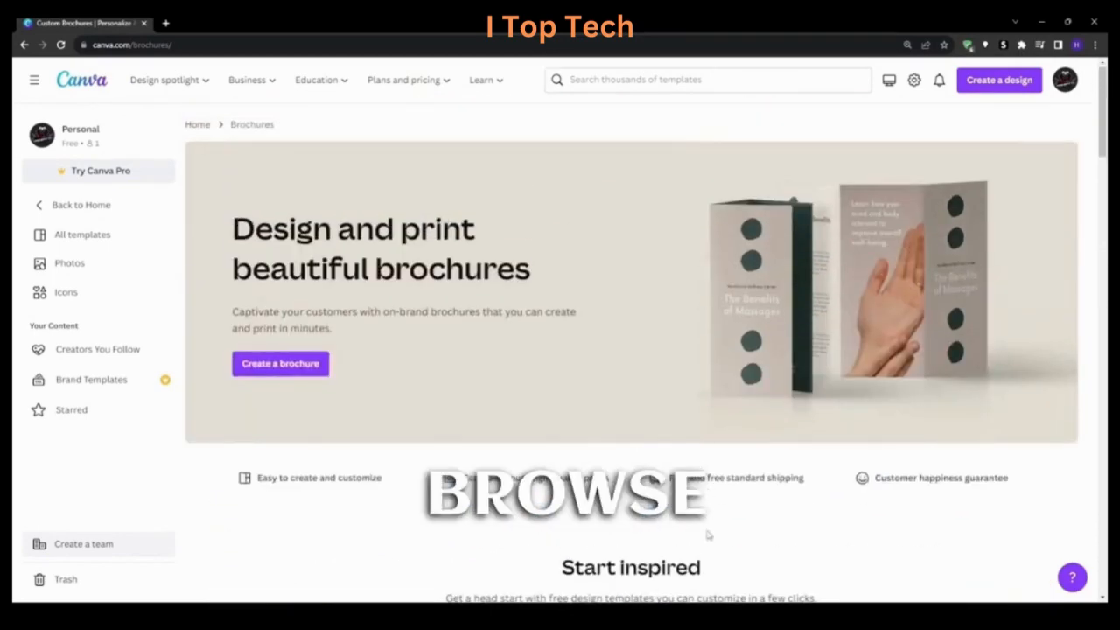
pyautogui.scroll(-5, 355, 393)
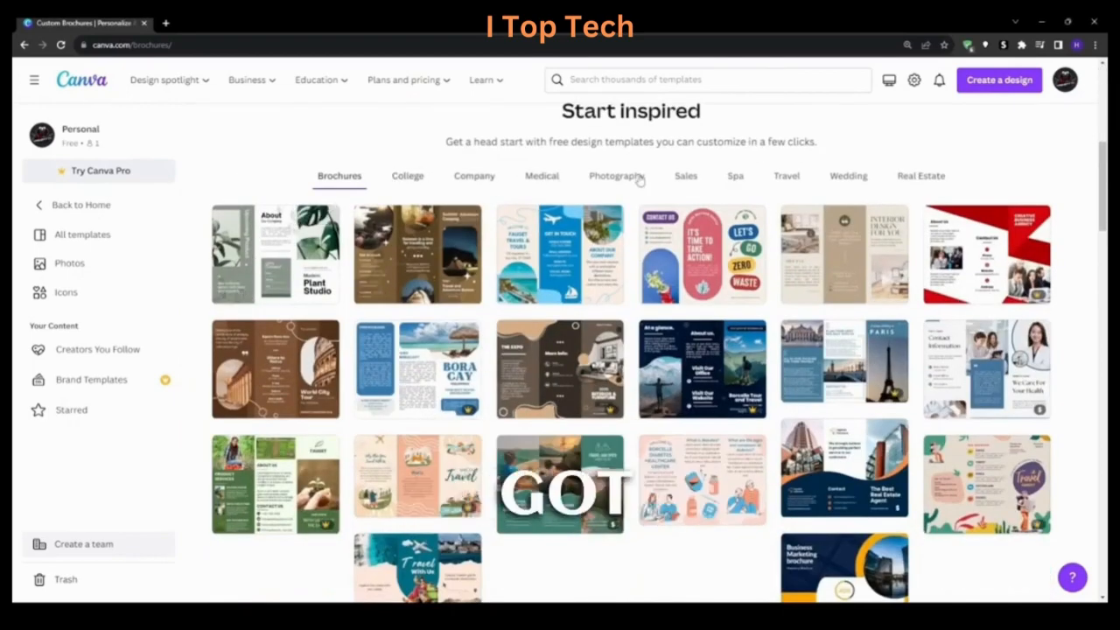
pyautogui.scroll(-2, 592, 412)
pyautogui.scroll(3, 787, 393)
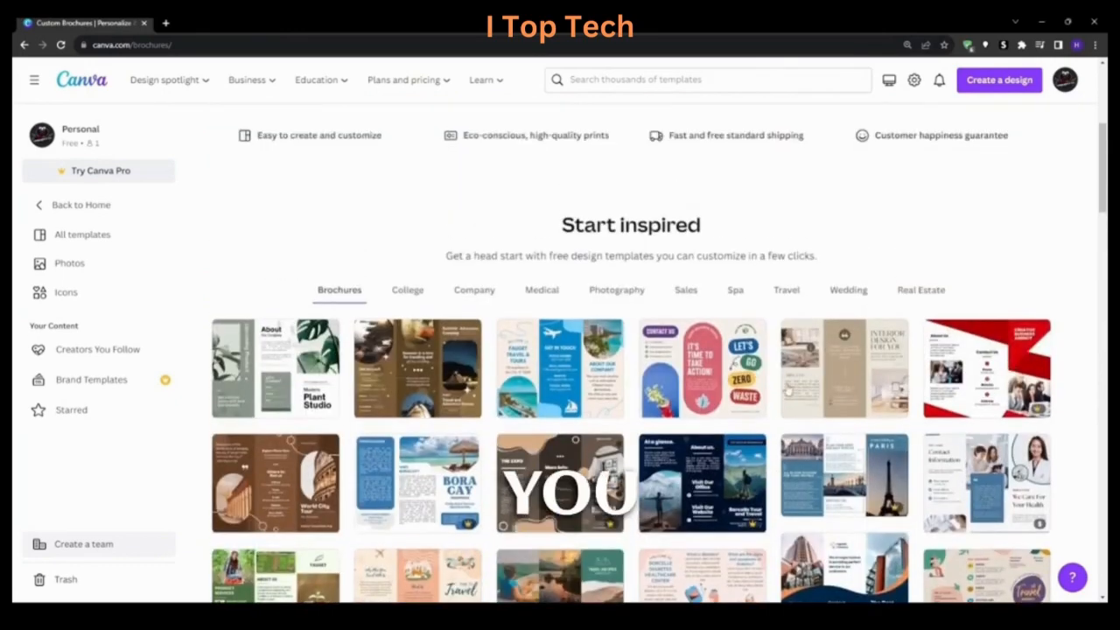
pyautogui.scroll(4, 324, 295)
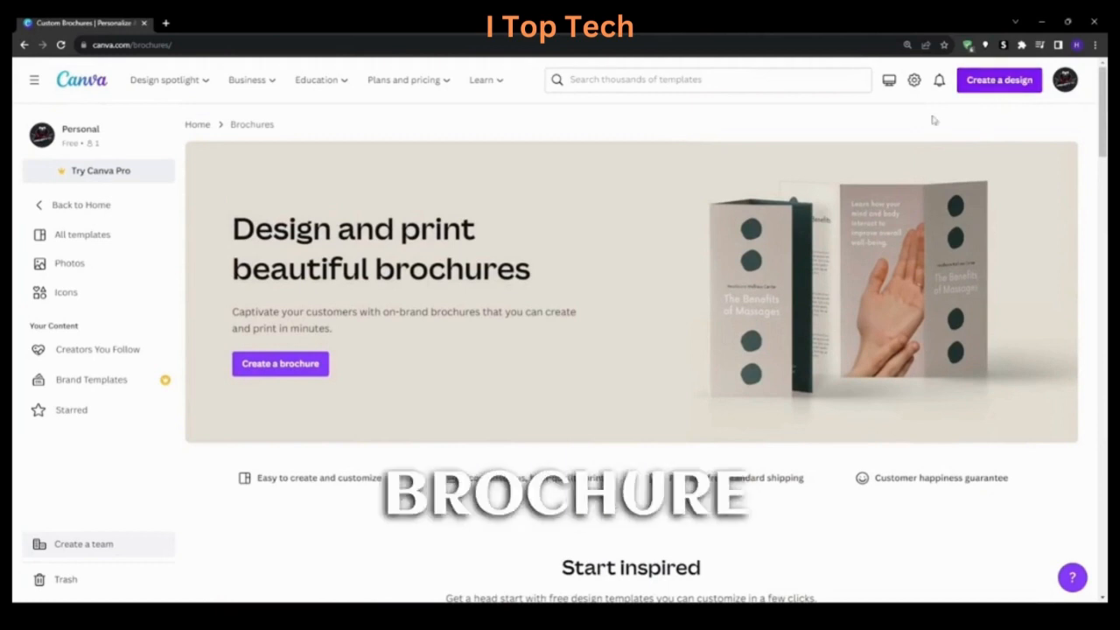
# Step: Create a new 11 × 8.5 in brochure design and look through the suggested trifold templates
pyautogui.click(1017, 87)
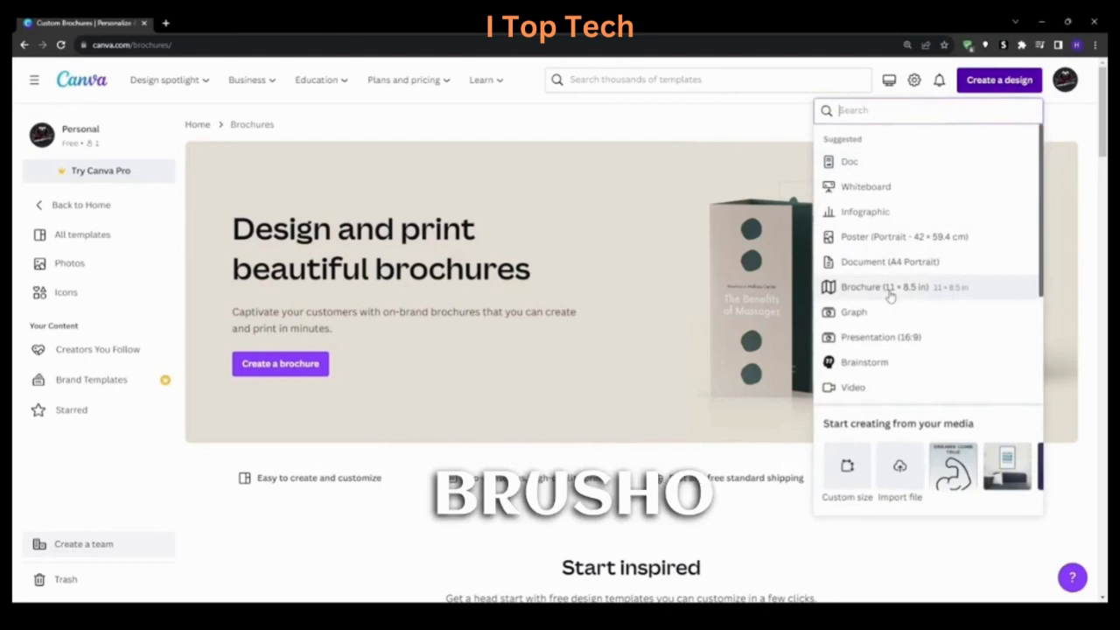
pyautogui.click(826, 296)
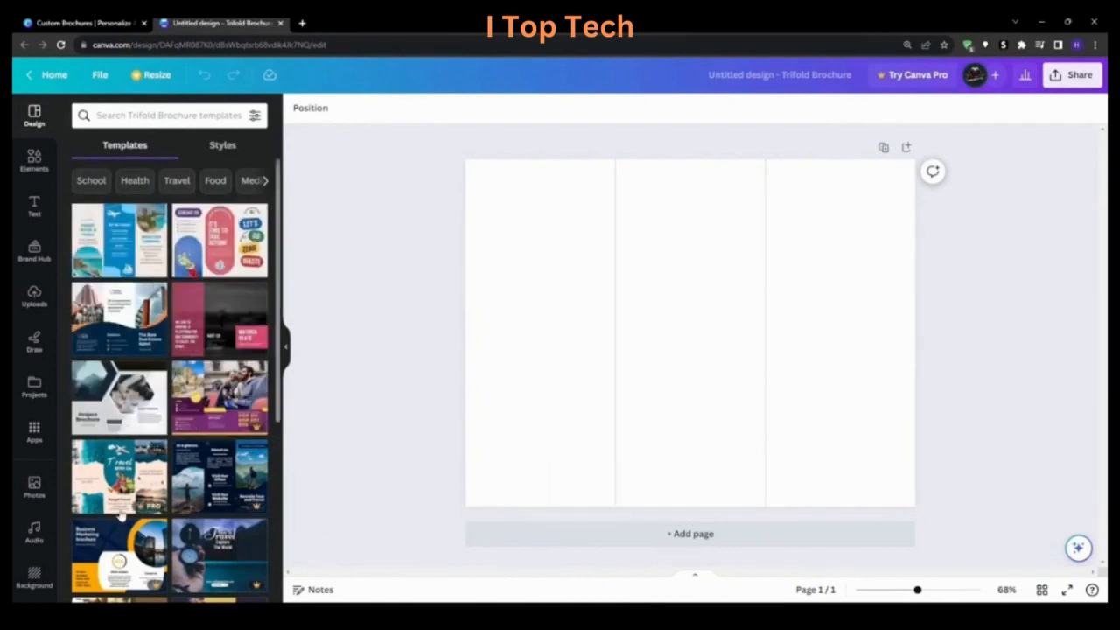
pyautogui.scroll(-5, 121, 512)
pyautogui.scroll(5, 180, 453)
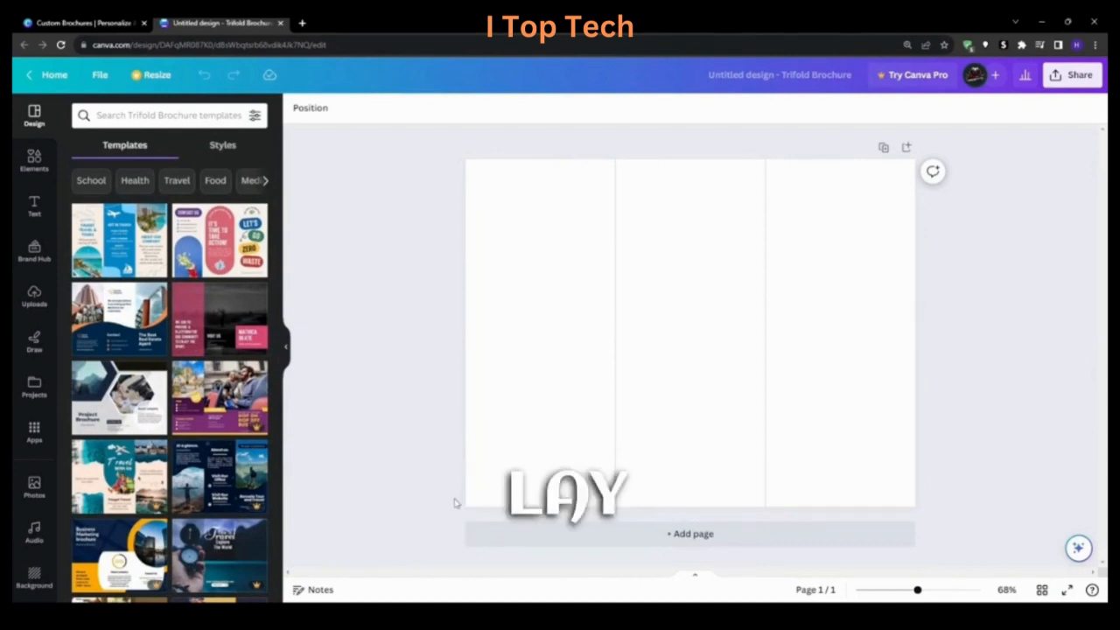
# Step: Try adding a blank second page to the brochure and undo the addition
pyautogui.click(693, 533)
pyautogui.scroll(4, 512, 429)
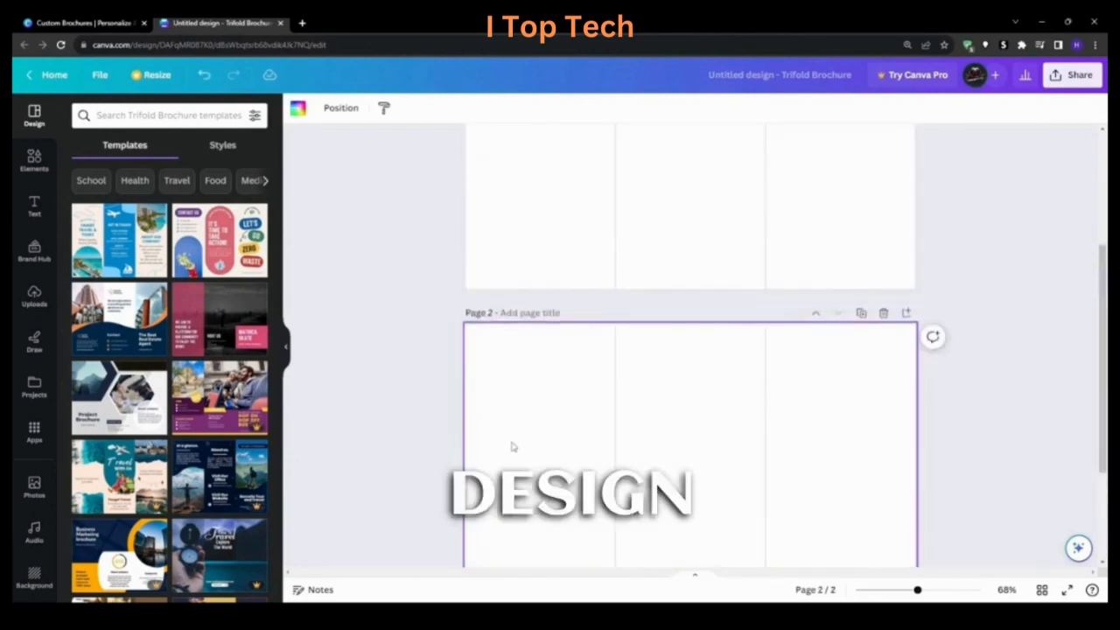
pyautogui.hotkey('ctrl', 'z')
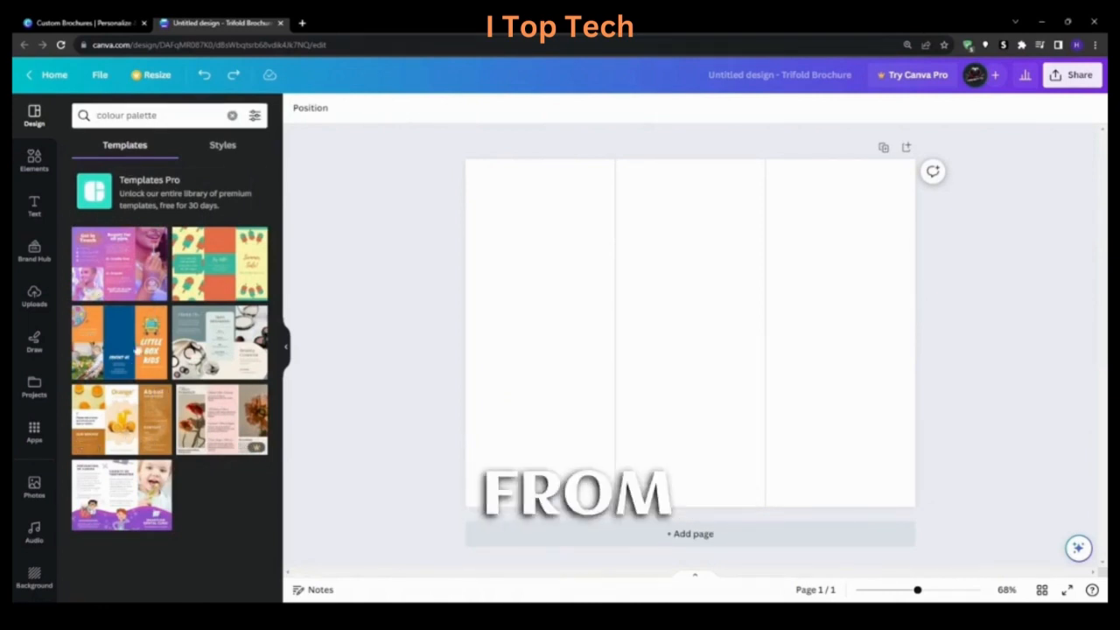
# Step: Open the Colourful Vibrant Vitamin Medicine Product Trifold Brochure template and apply its first page to the blank page
pyautogui.click(120, 419)
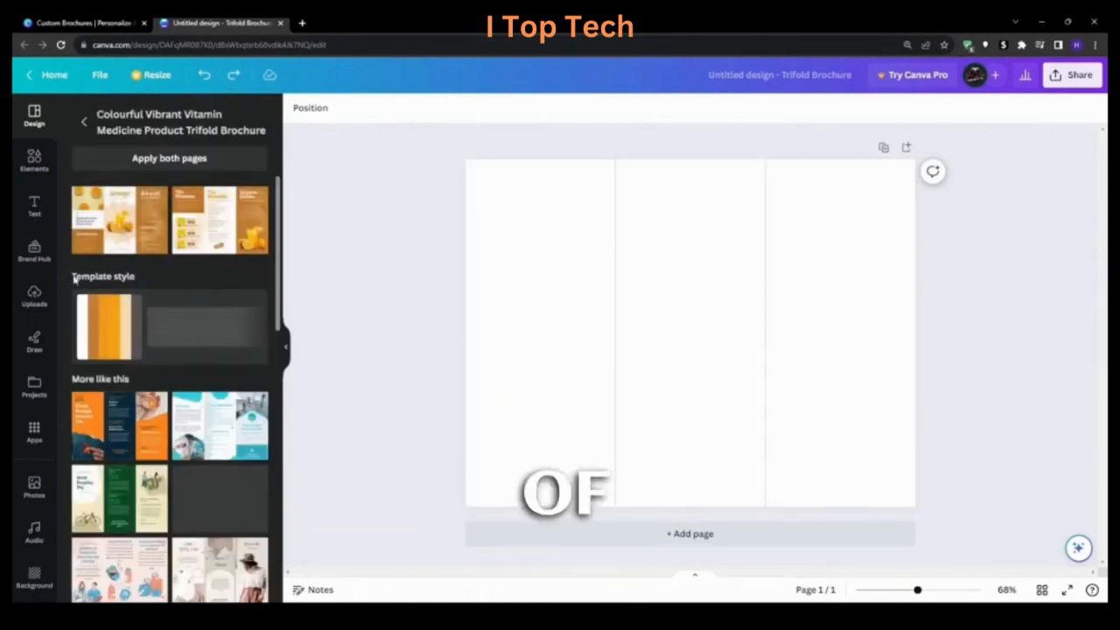
pyautogui.click(110, 315)
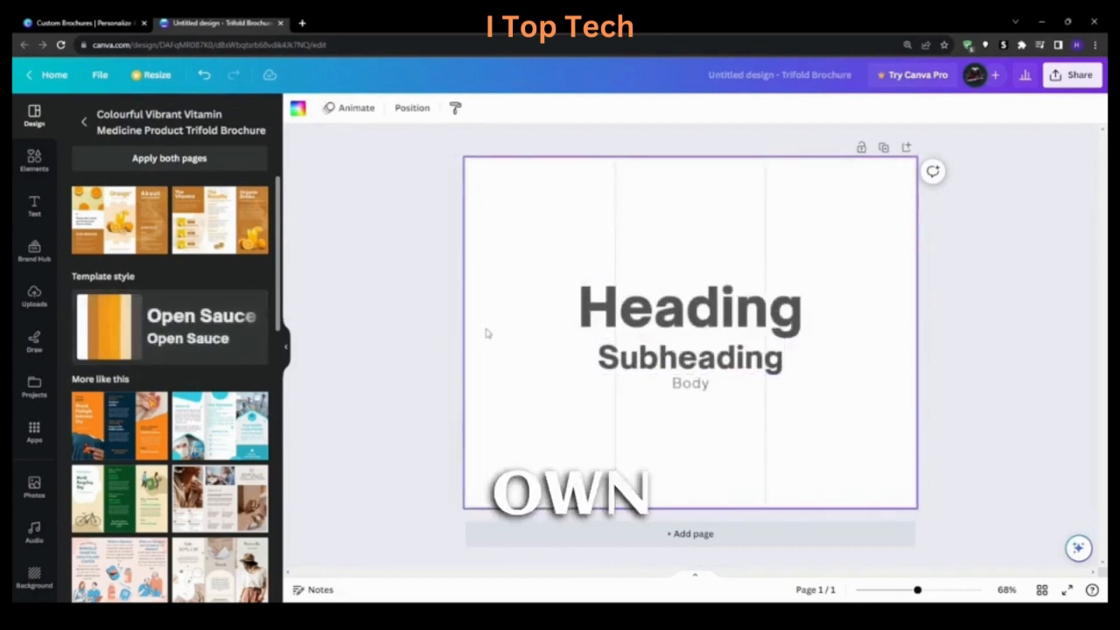
pyautogui.hotkey('ctrl', 'z')
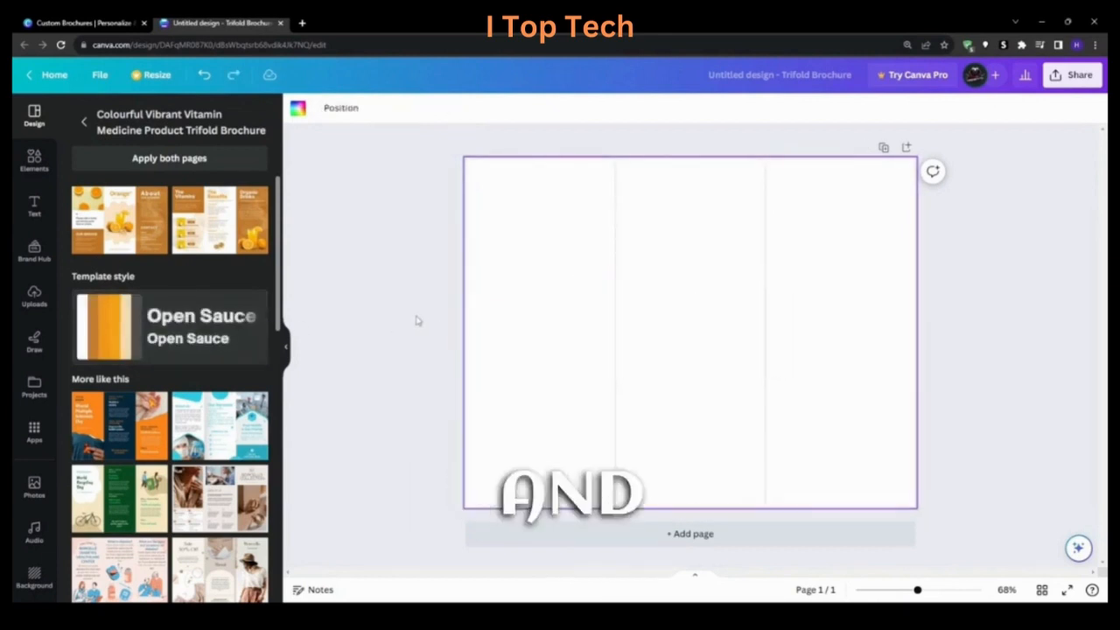
pyautogui.click(120, 222)
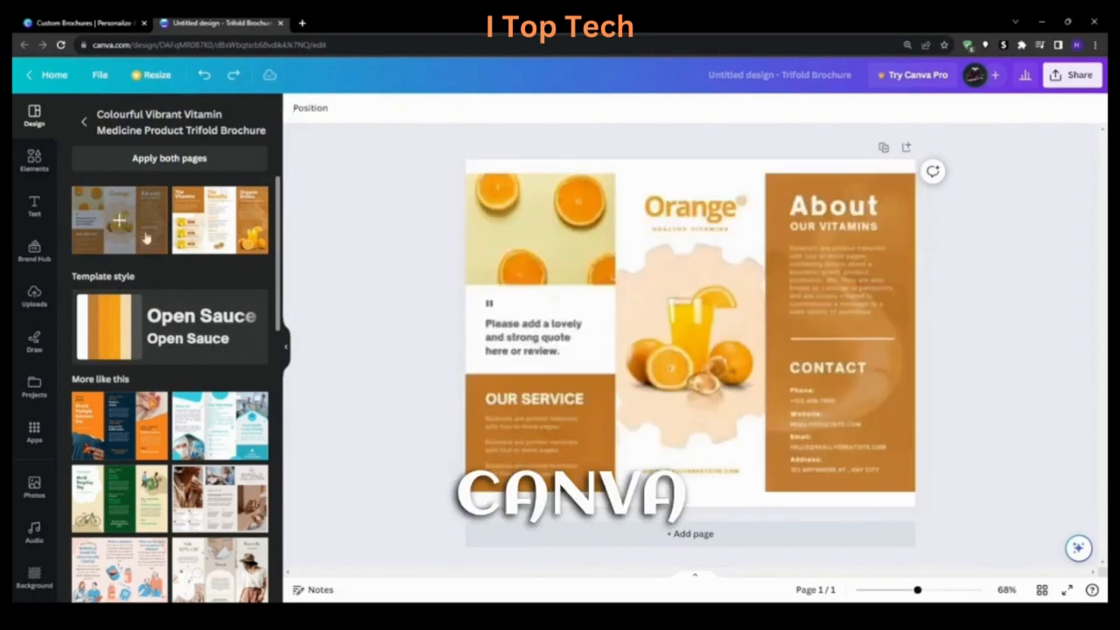
# Step: Check the page's quote, title and image elements and restyle the page with the template's Open Sauce style and orange palette
pyautogui.click(520, 217)
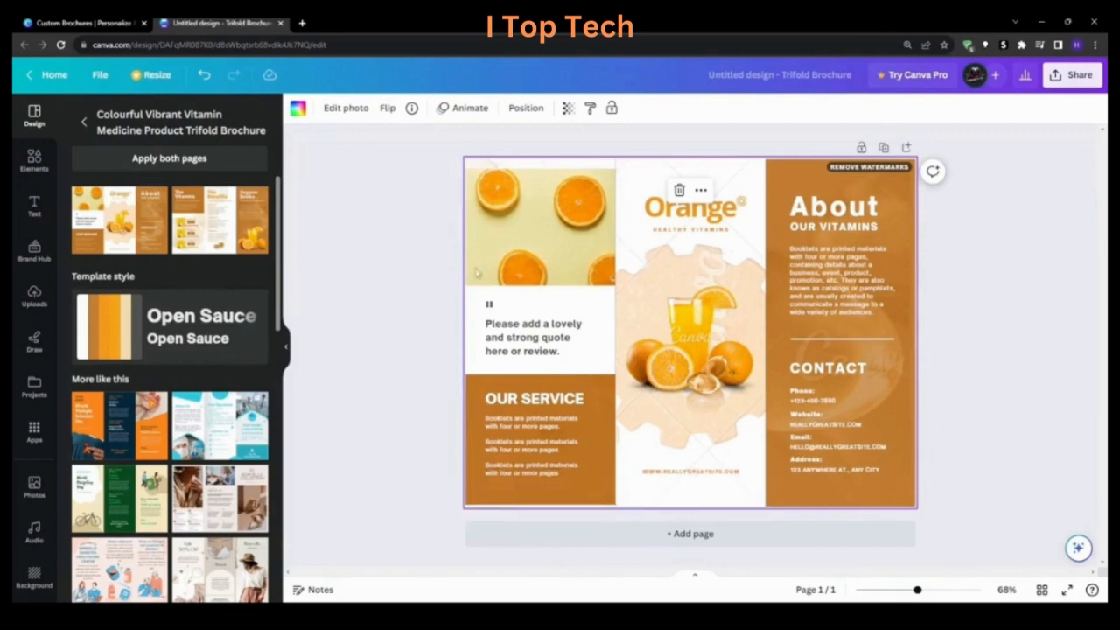
pyautogui.click(551, 350)
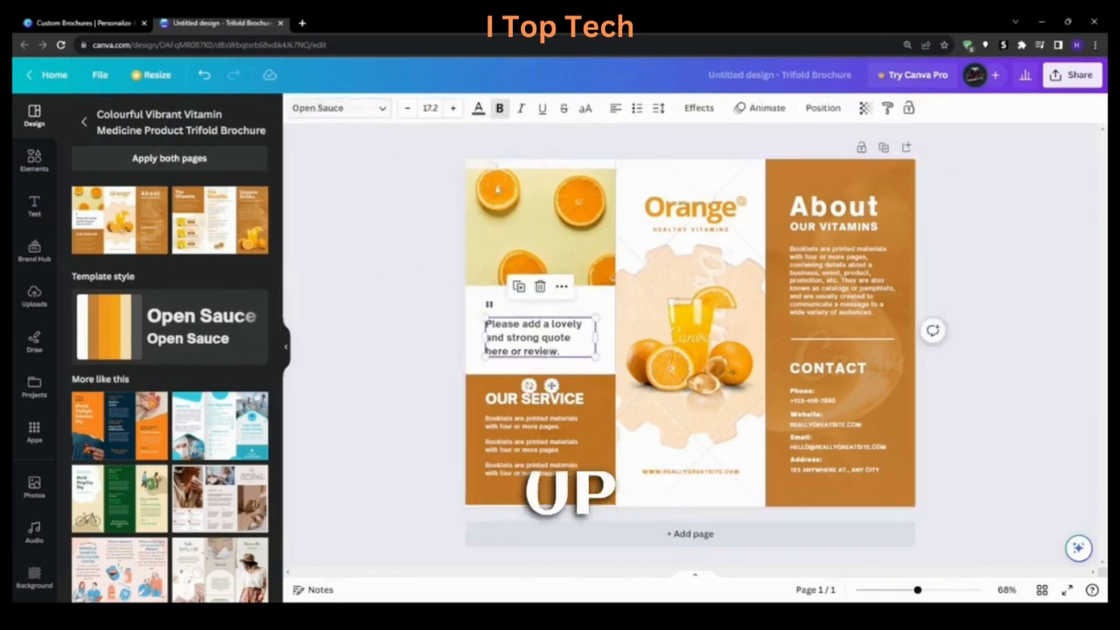
pyautogui.click(661, 215)
pyautogui.click(202, 309)
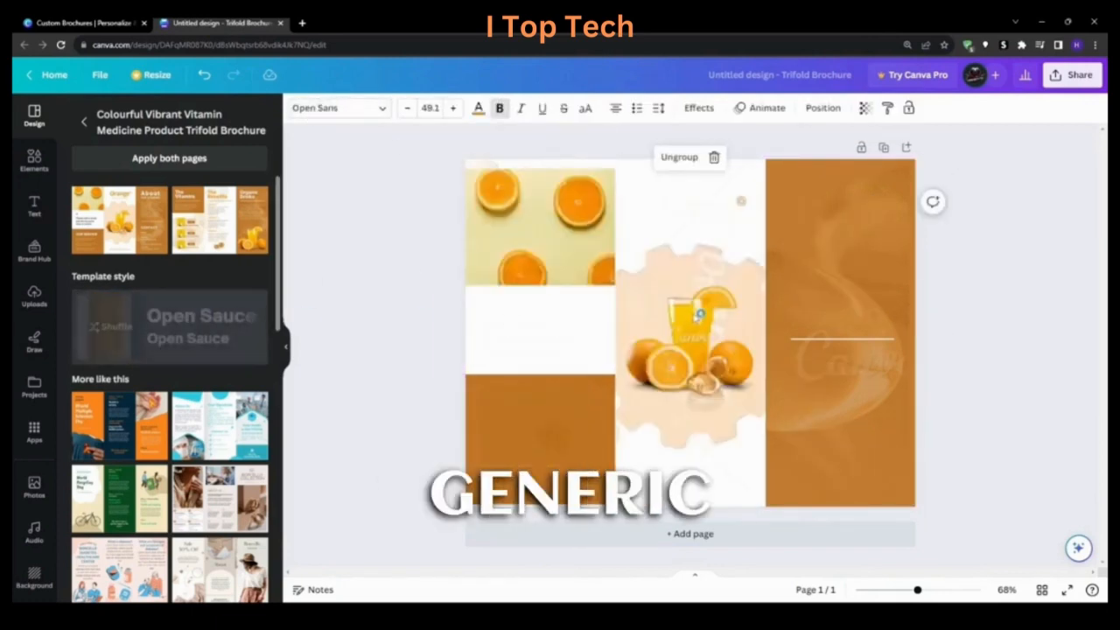
pyautogui.click(697, 316)
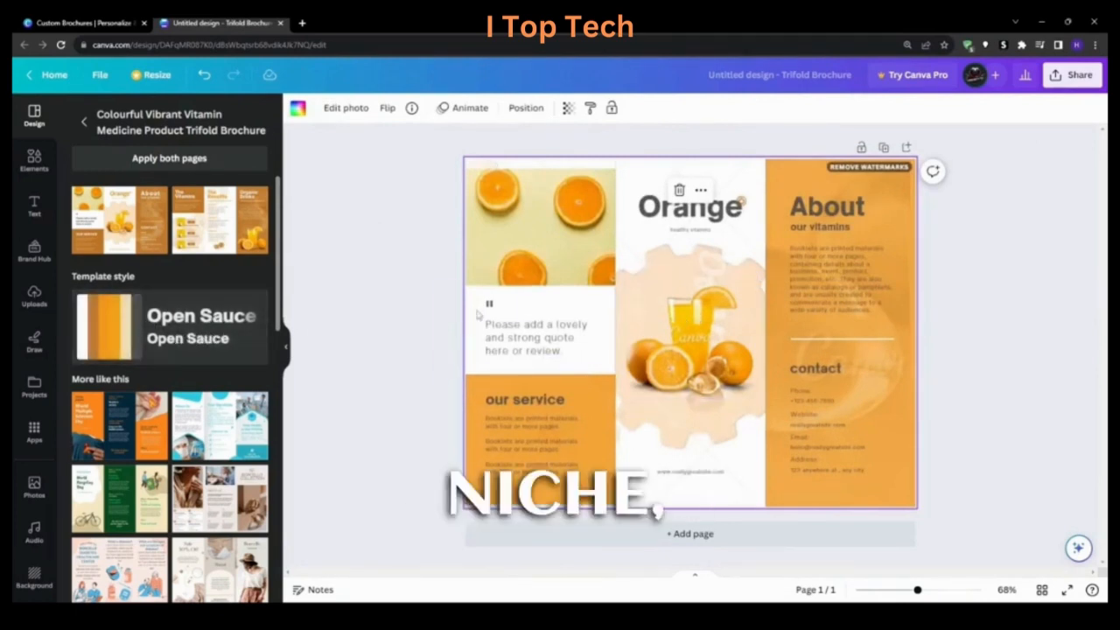
pyautogui.click(306, 303)
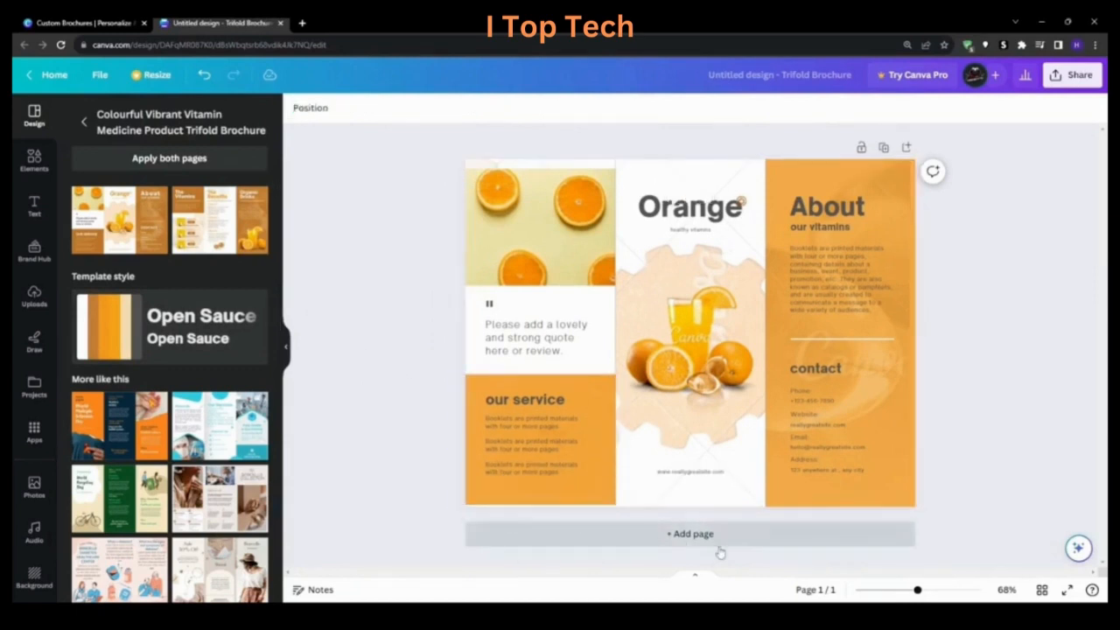
# Step: Add a second page to the brochure and apply the template's second page, The Vitamins, to it
pyautogui.click(686, 536)
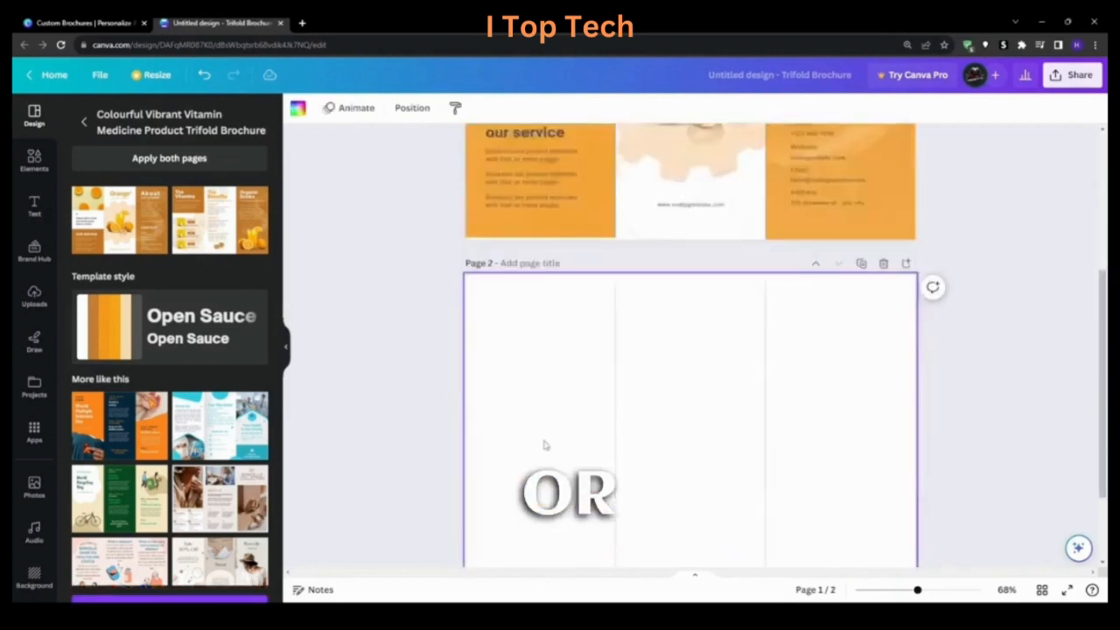
pyautogui.click(221, 225)
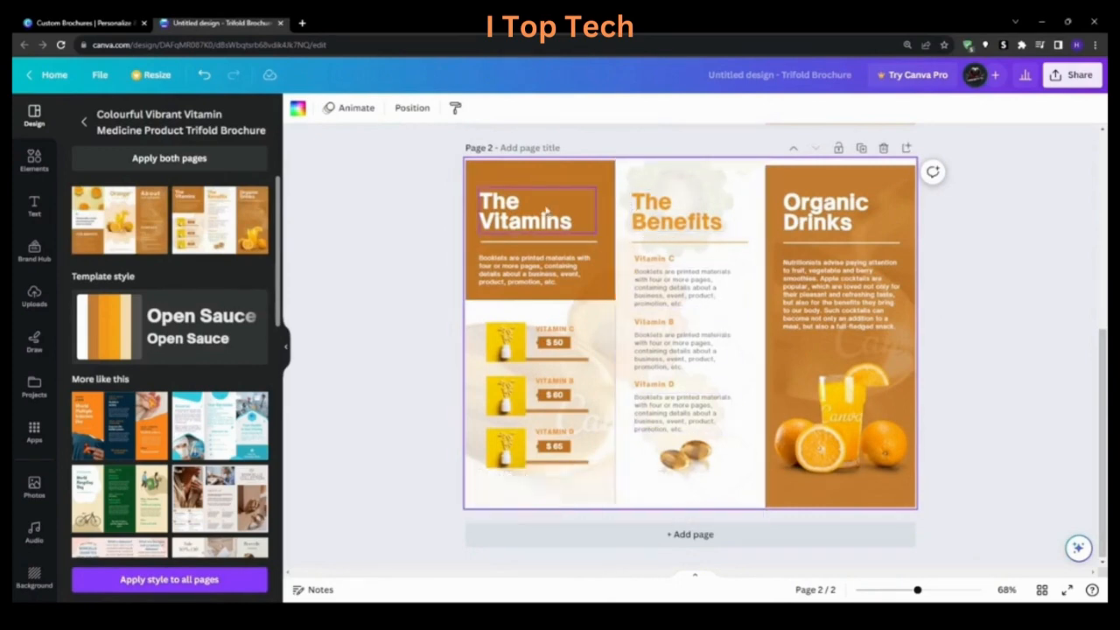
pyautogui.scroll(5, 1021, 326)
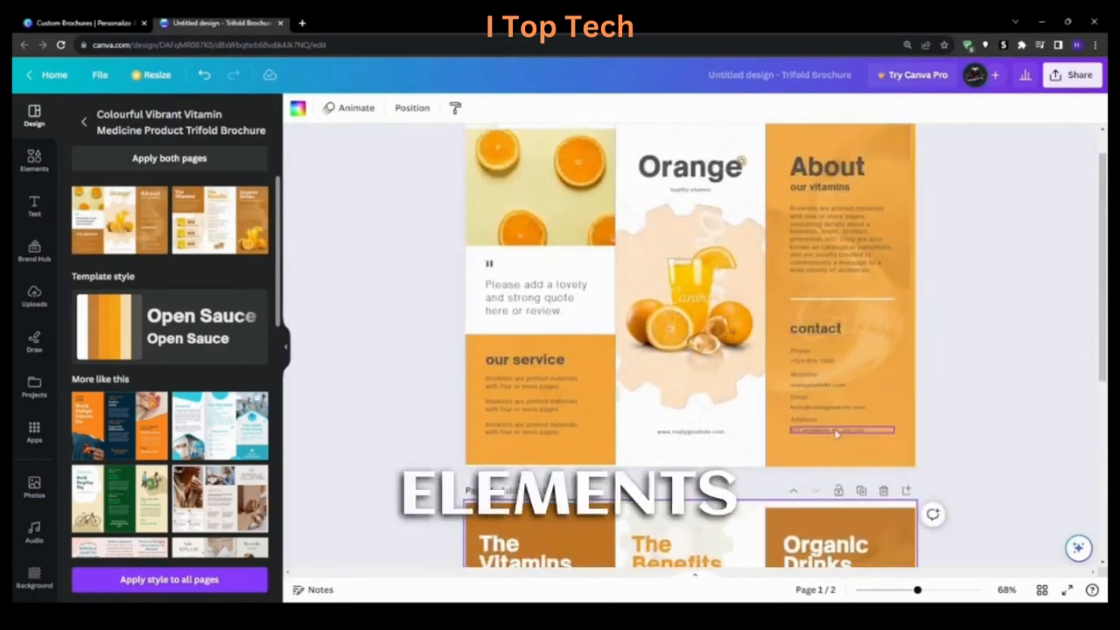
# Step: Search the elements library for email graphics
pyautogui.scroll(1, 976, 364)
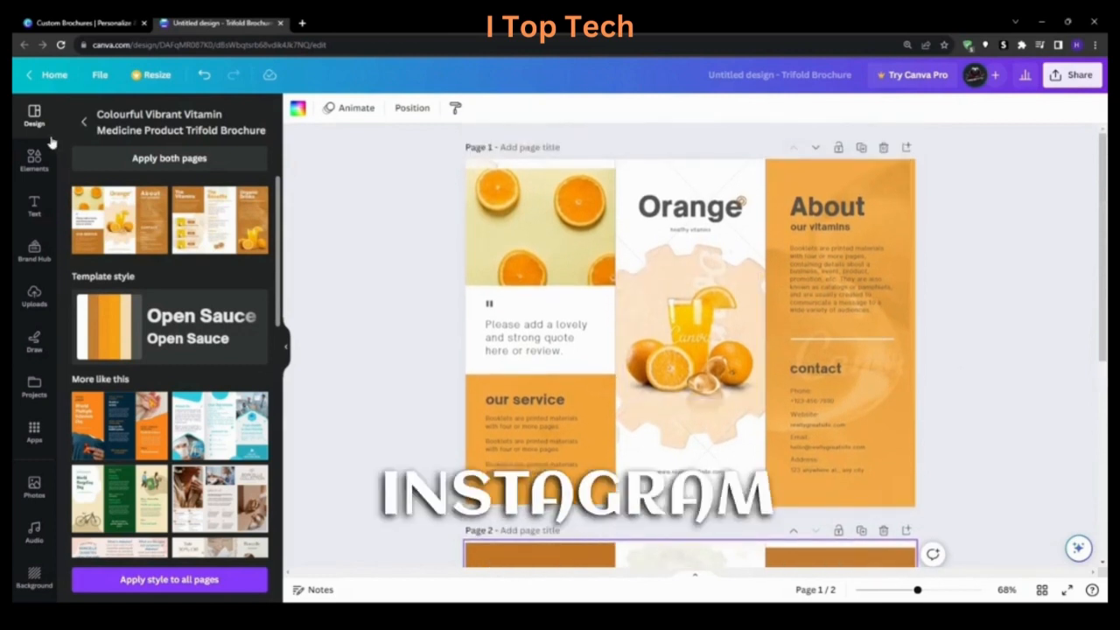
pyautogui.click(34, 159)
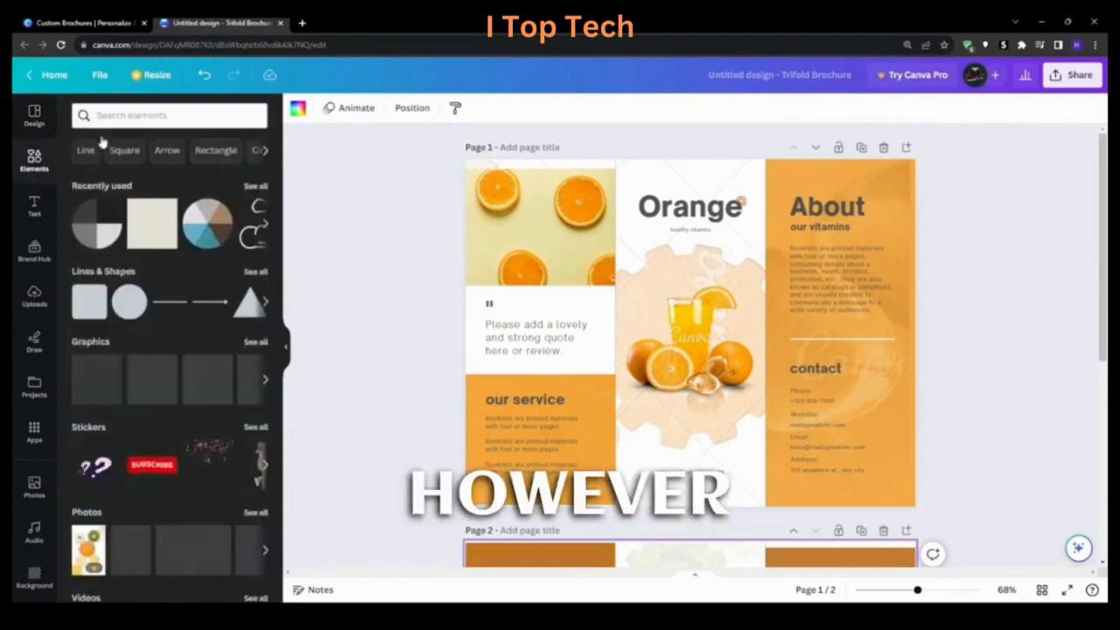
pyautogui.click(130, 115)
pyautogui.write('email')
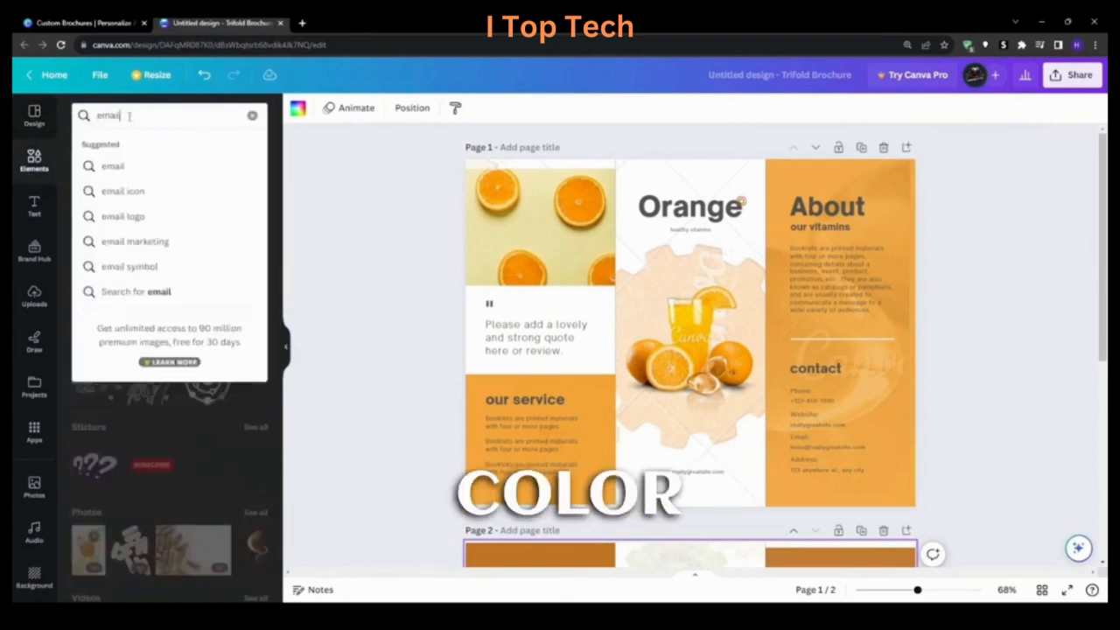
pyautogui.press('Return')
# Step: Search the elements for instagram, add the black circled Instagram icon, and shrink it into place below the address in the contact section
pyautogui.doubleClick(138, 115)
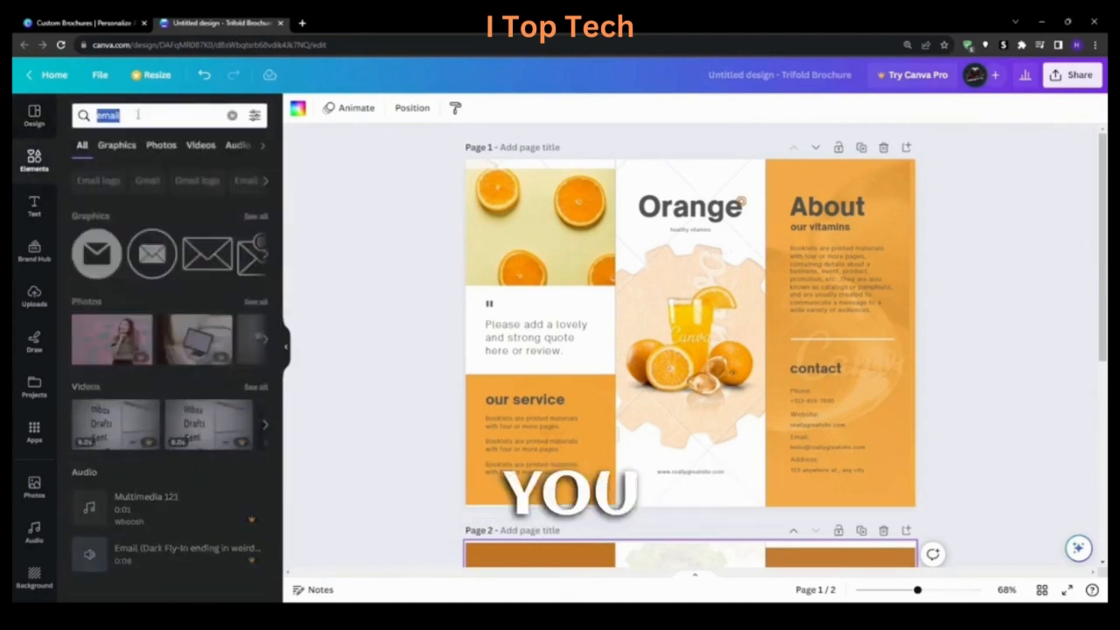
pyautogui.write('instagram')
pyautogui.press('Return')
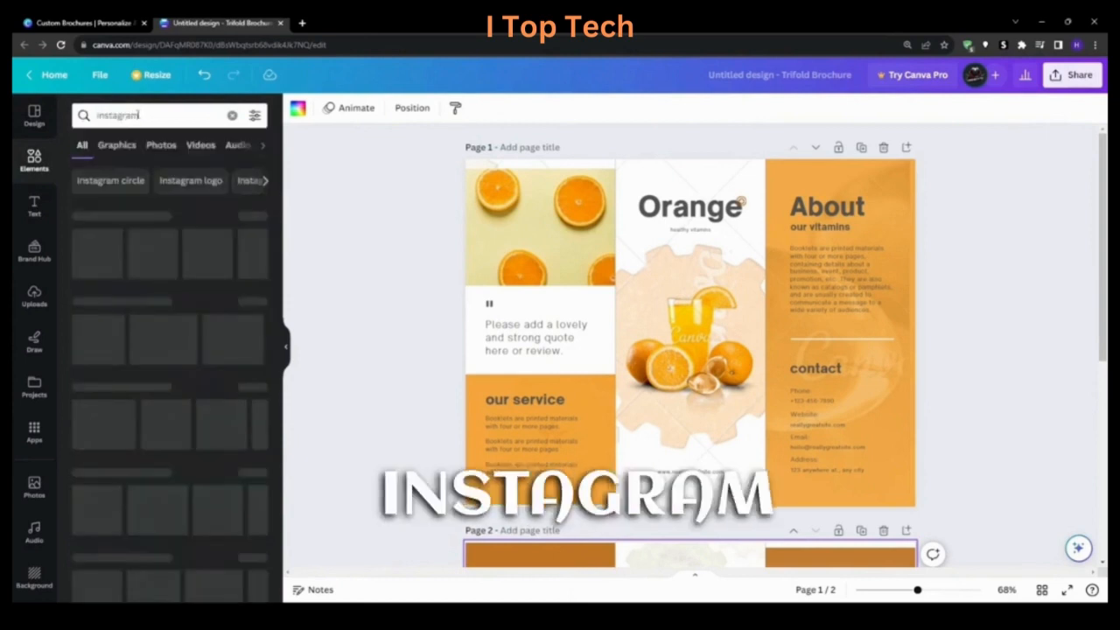
pyautogui.click(153, 267)
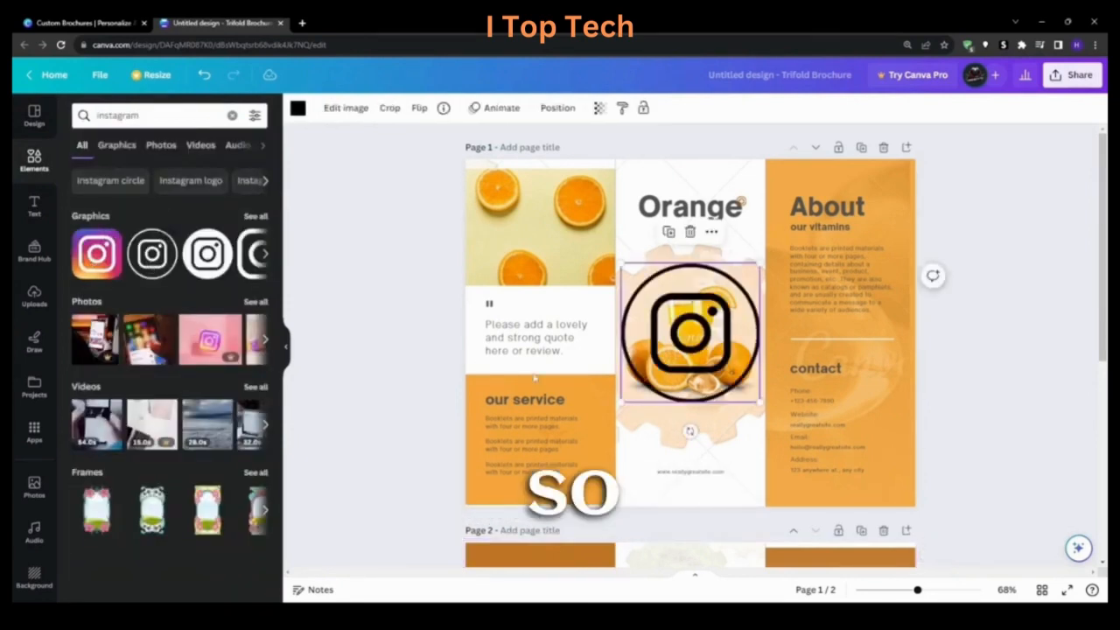
pyautogui.moveTo(688, 333); pyautogui.dragTo(806, 402)
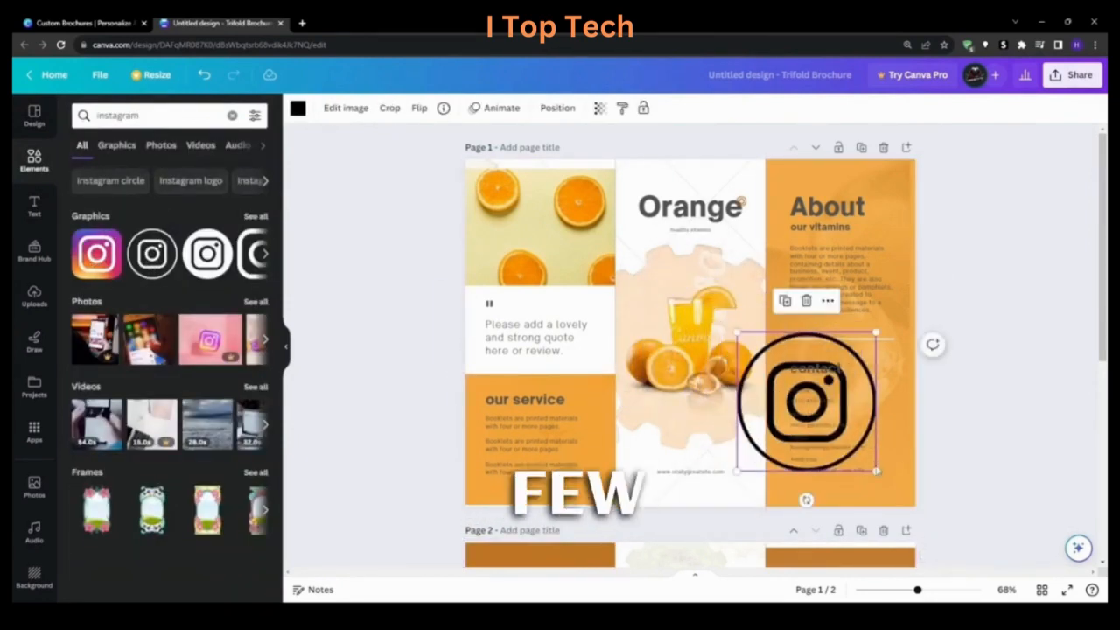
pyautogui.moveTo(874, 471); pyautogui.dragTo(785, 487)
# Step: Duplicate the address line in the contact section and place the copy beside the Instagram icon
pyautogui.click(824, 476)
pyautogui.click(824, 475)
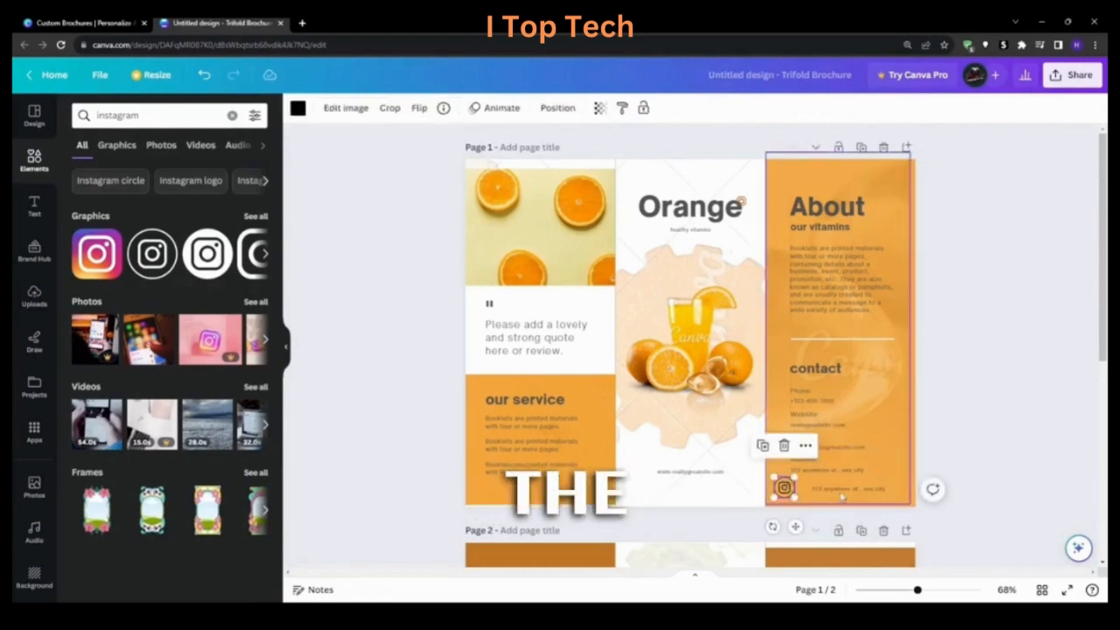
pyautogui.click(827, 486)
pyautogui.click(962, 400)
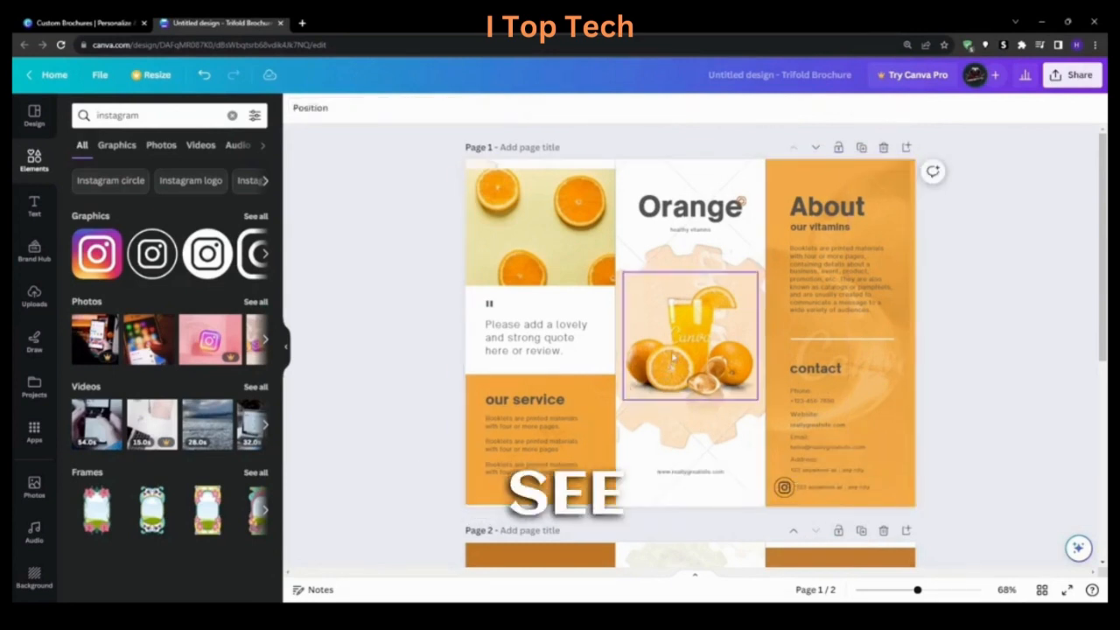
# Step: Delete the orange juice image from page 1's middle panel and search the elements library for orange
pyautogui.click(672, 358)
pyautogui.press('Delete')
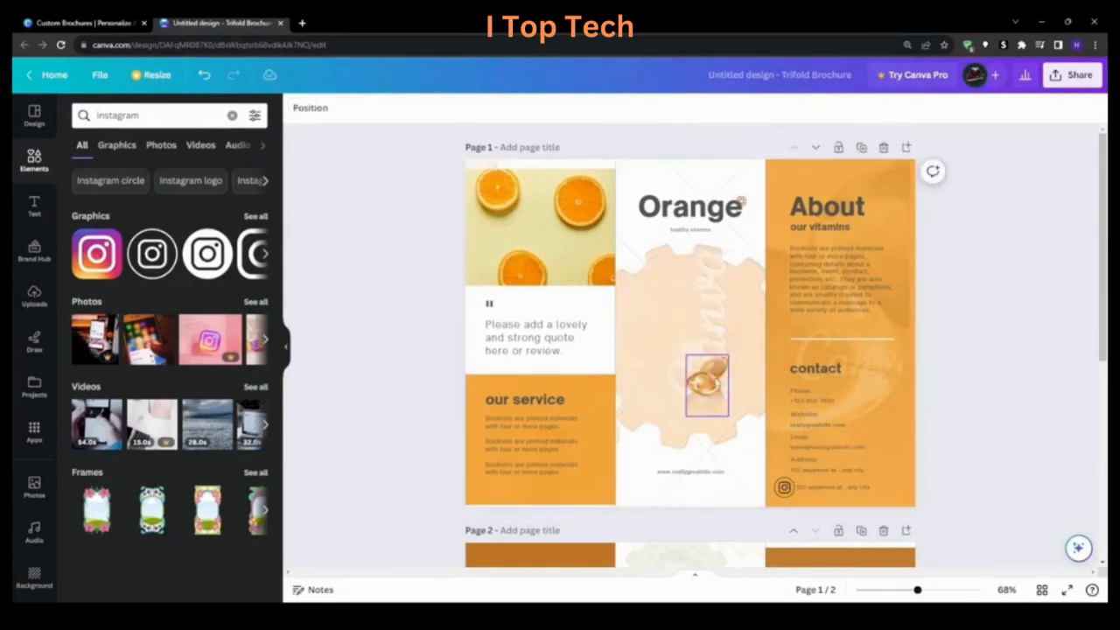
pyautogui.doubleClick(124, 116)
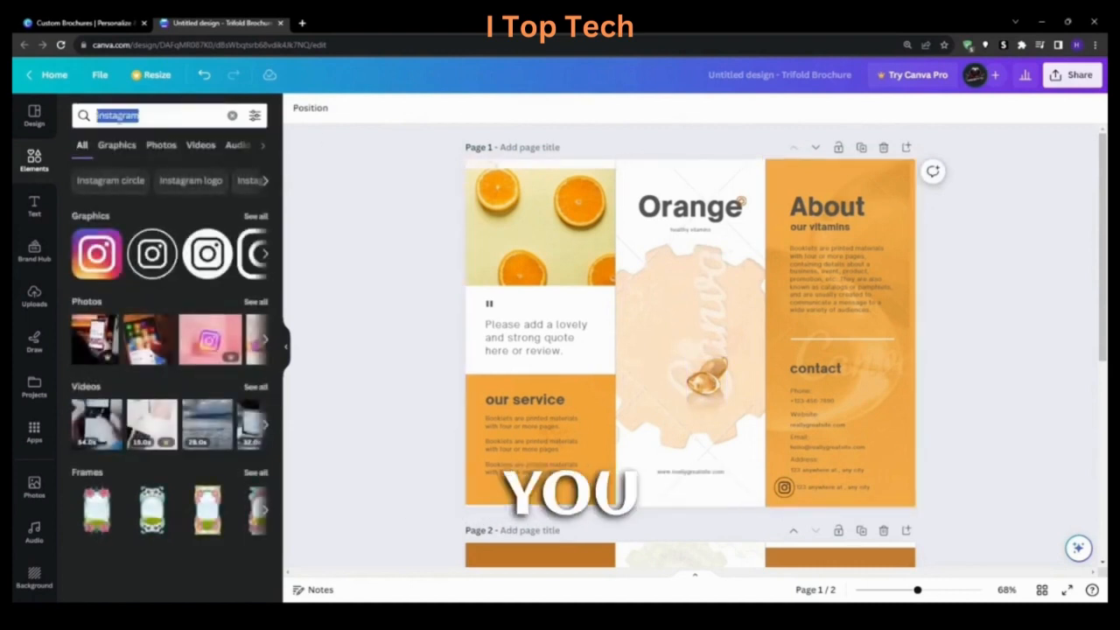
pyautogui.write('oragn')
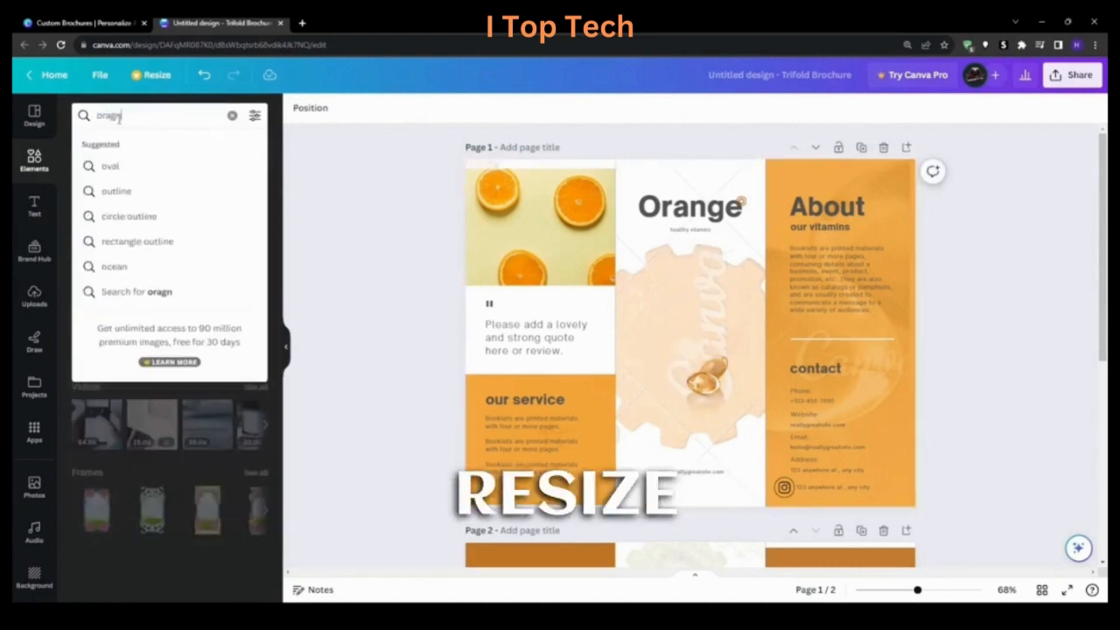
pyautogui.press('BackSpace')
pyautogui.press('BackSpace')
pyautogui.write('nge')
pyautogui.press('Return')
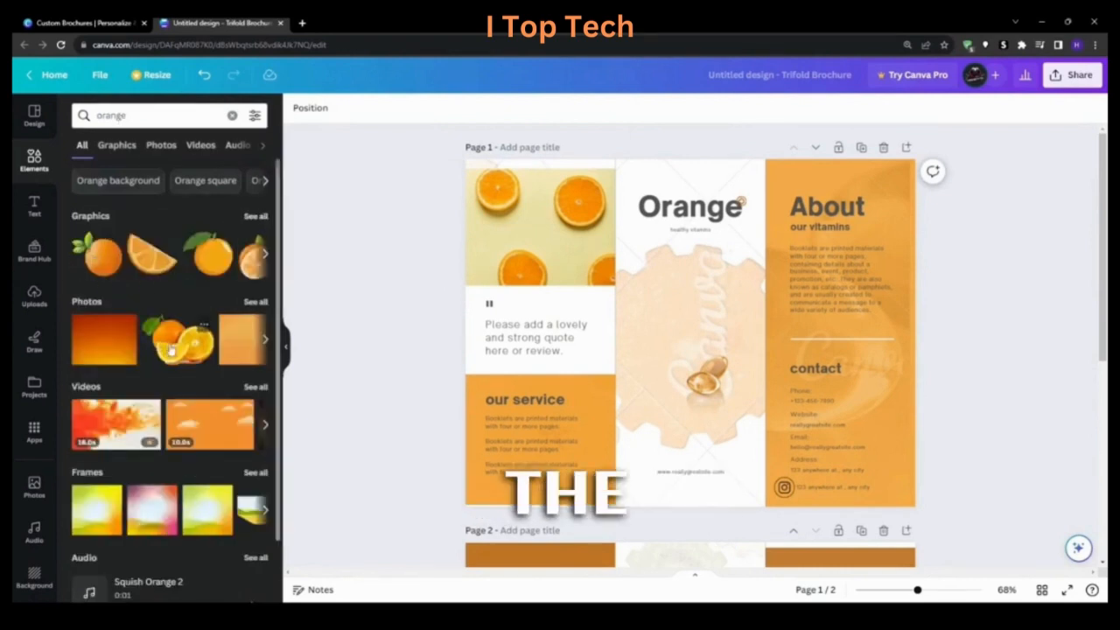
# Step: Add the photo of a leafy orange with cut pieces, shrink it onto the middle panel's gear shape, and move the capsules image beneath it
pyautogui.click(173, 346)
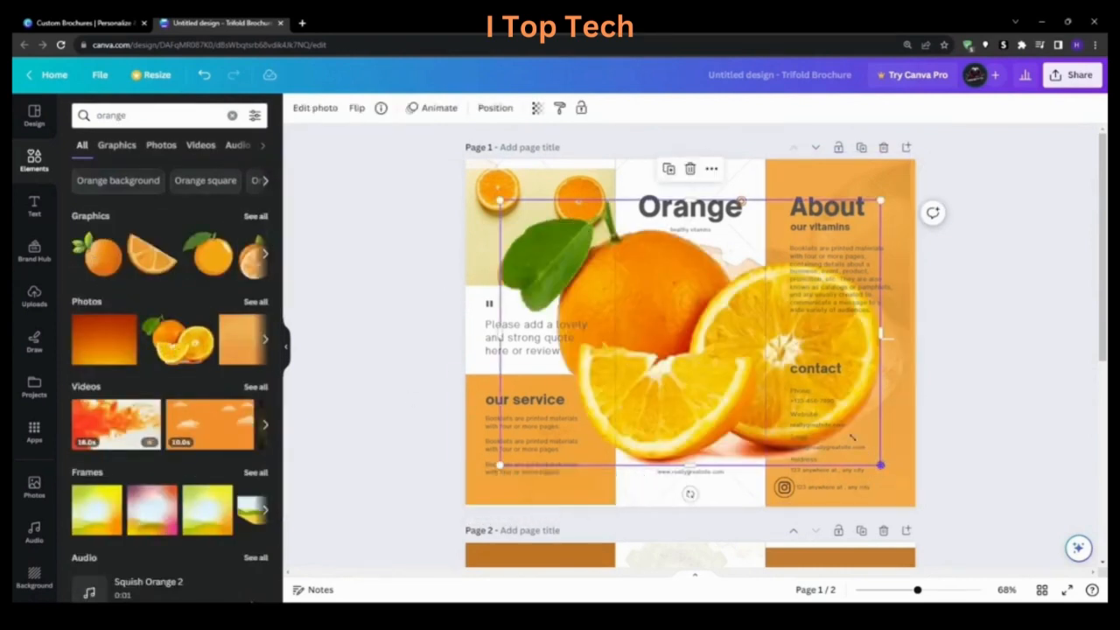
pyautogui.moveTo(880, 465); pyautogui.dragTo(581, 292)
pyautogui.moveTo(543, 243); pyautogui.dragTo(688, 340)
pyautogui.click(719, 390)
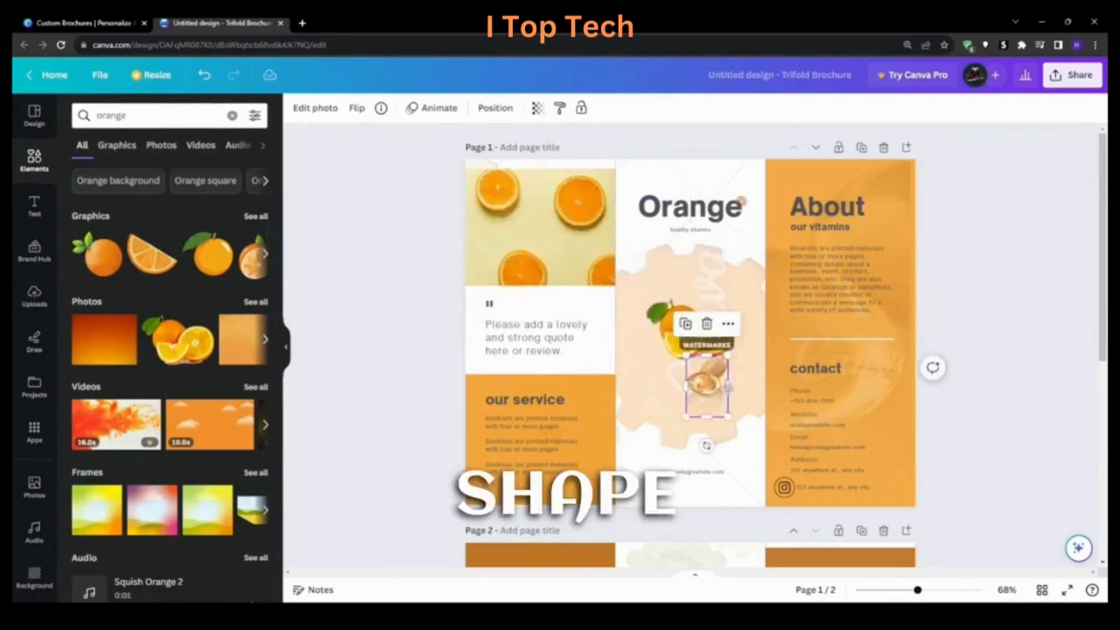
pyautogui.moveTo(727, 387); pyautogui.dragTo(755, 401)
pyautogui.moveTo(686, 339); pyautogui.dragTo(692, 357)
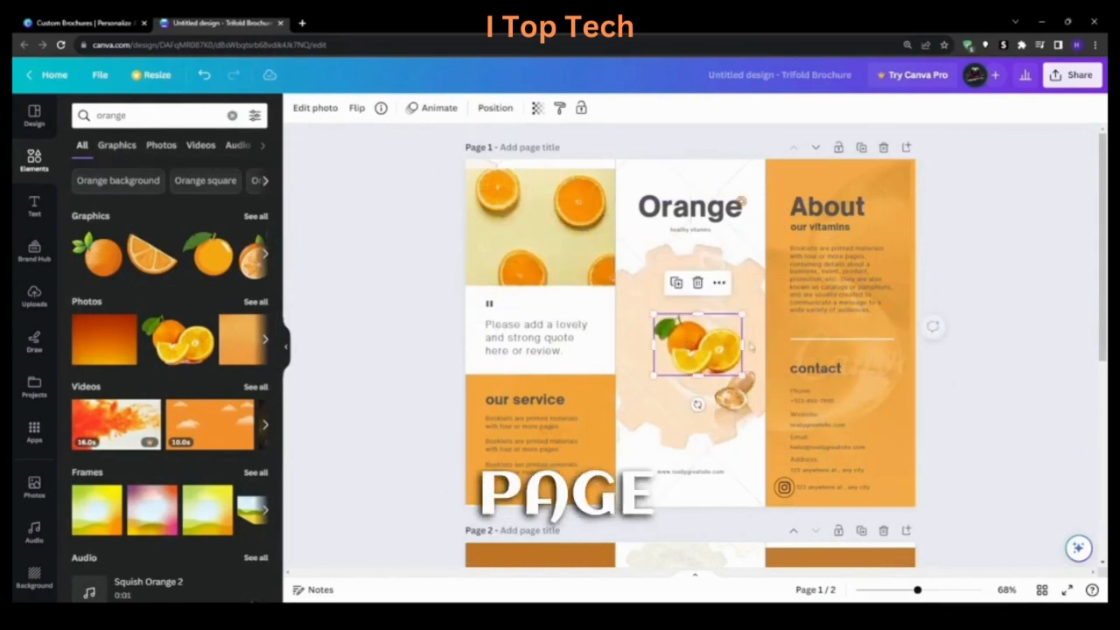
pyautogui.click(1015, 292)
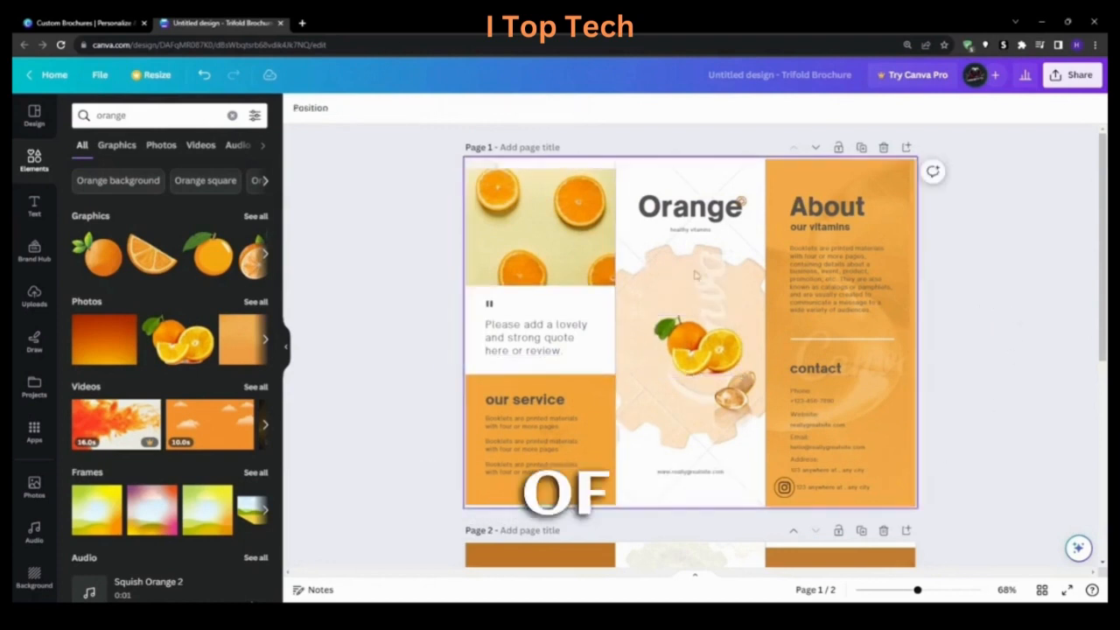
# Step: Review page 2 of the brochure and return to the full list of trifold brochure templates
pyautogui.scroll(-3, 995, 270)
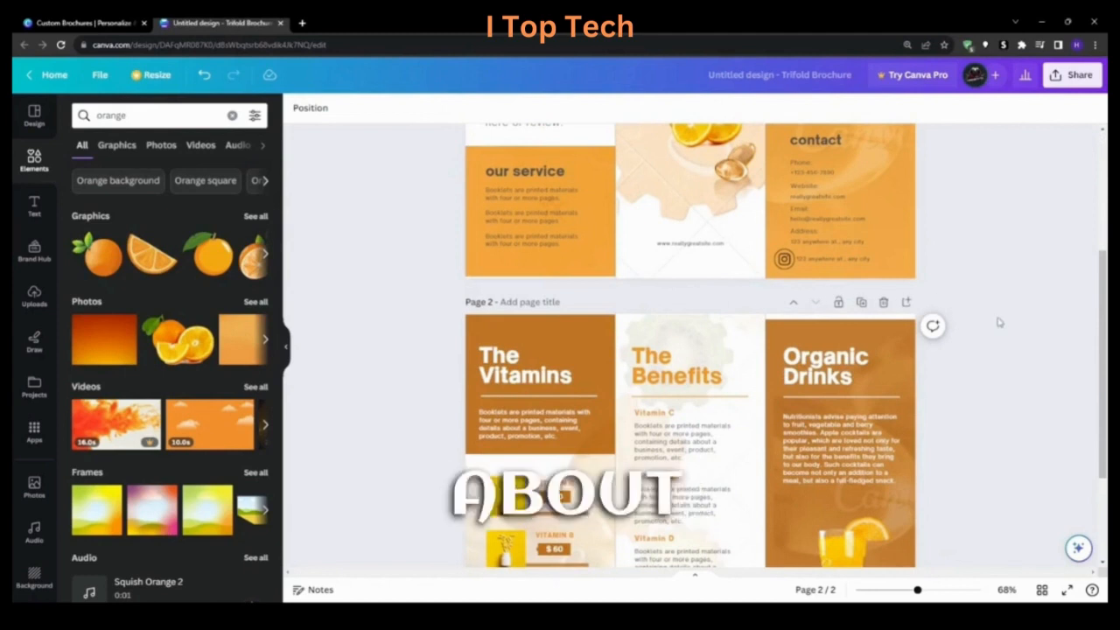
pyautogui.scroll(-2, 999, 323)
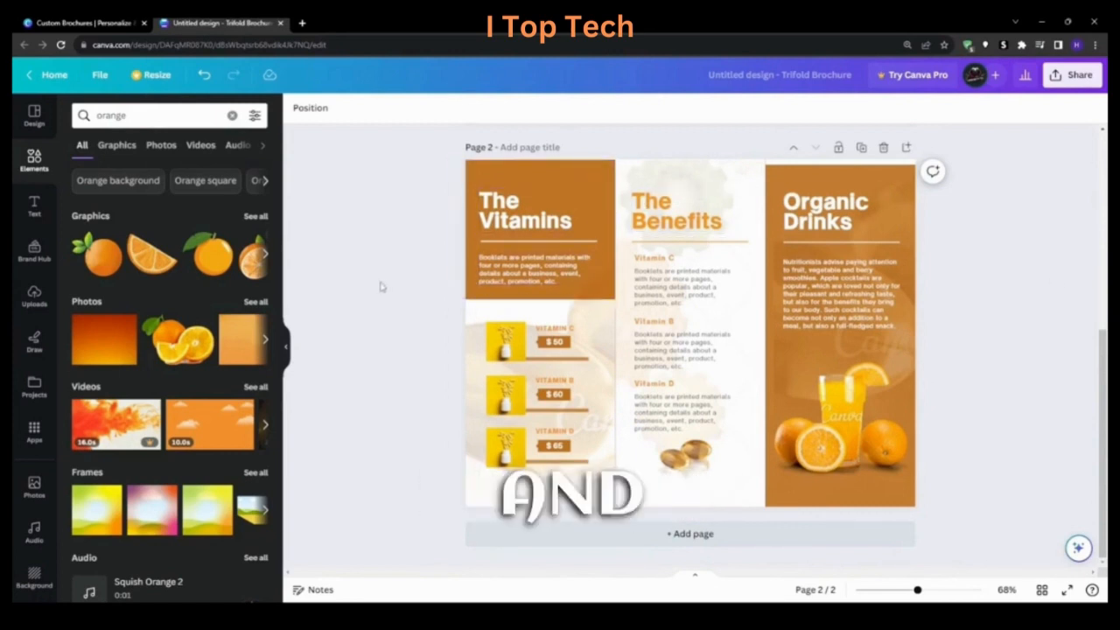
pyautogui.click(232, 114)
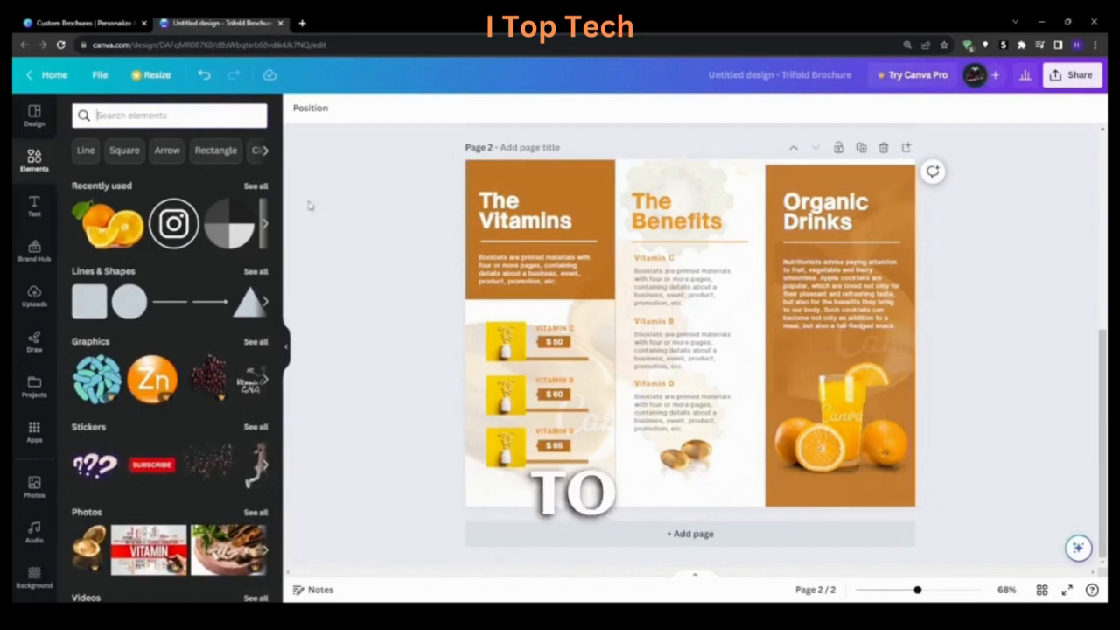
pyautogui.click(34, 113)
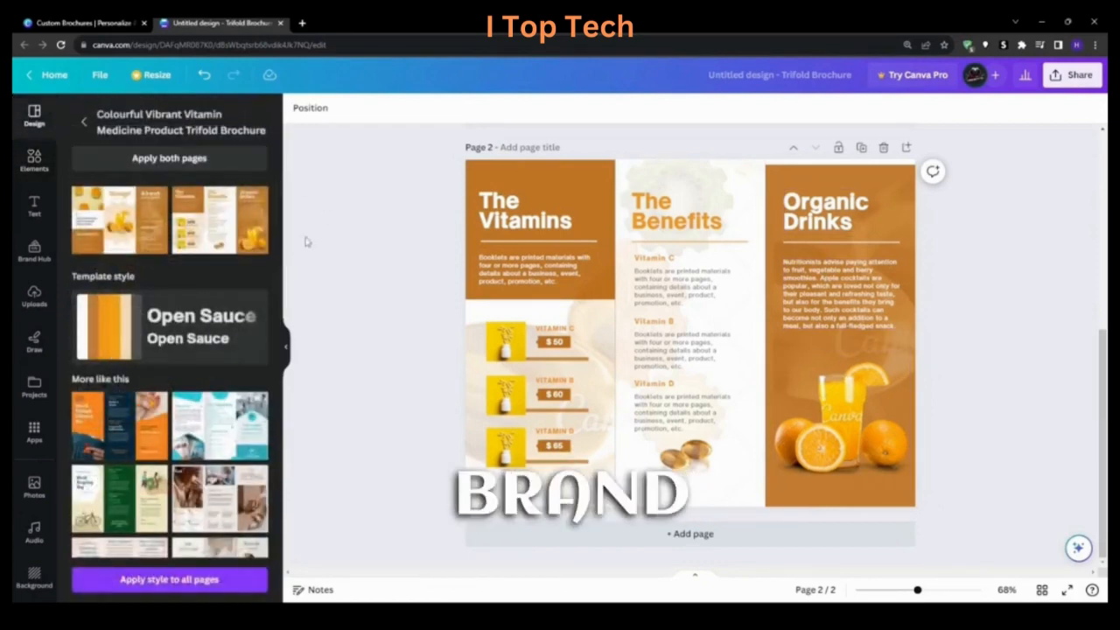
pyautogui.click(84, 121)
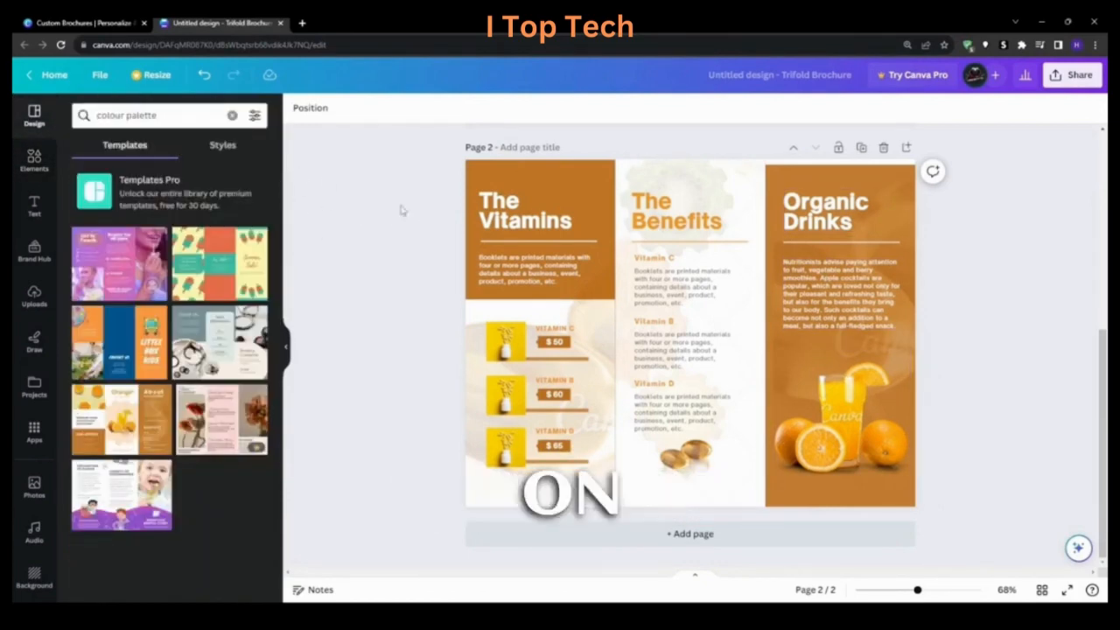
pyautogui.click(286, 349)
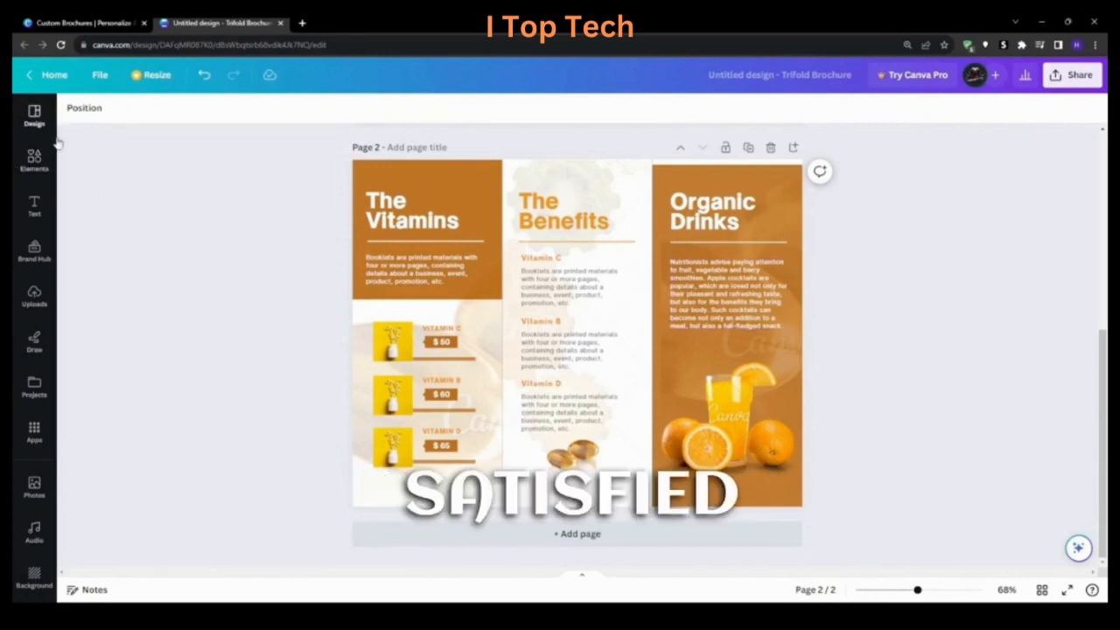
pyautogui.click(34, 115)
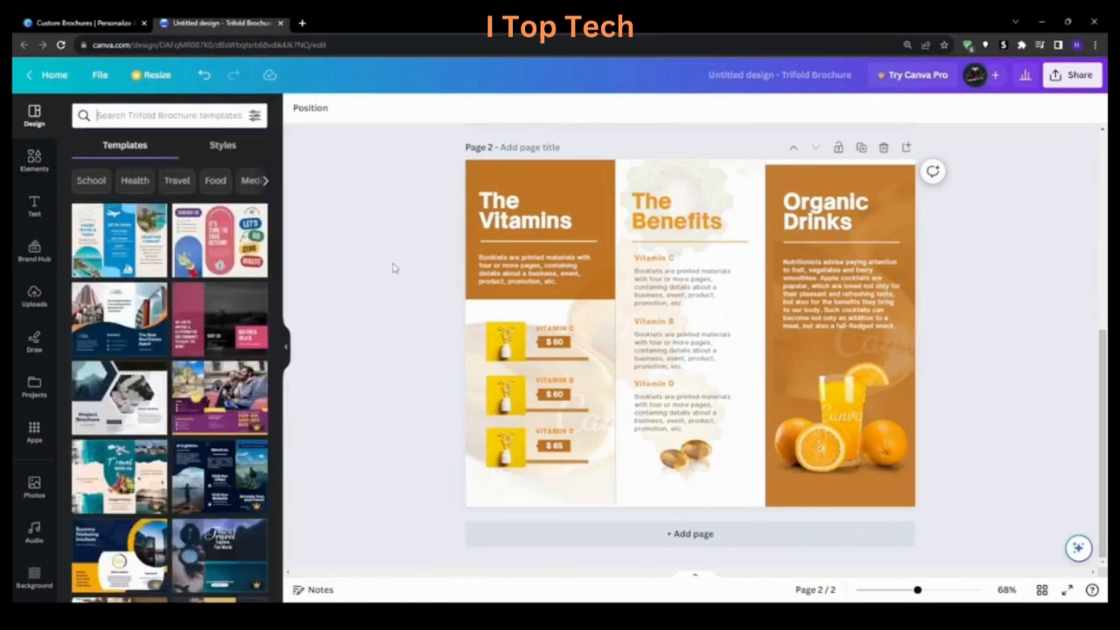
# Step: Set the brochure's download file type to PDF Print and close the download options
pyautogui.click(1062, 77)
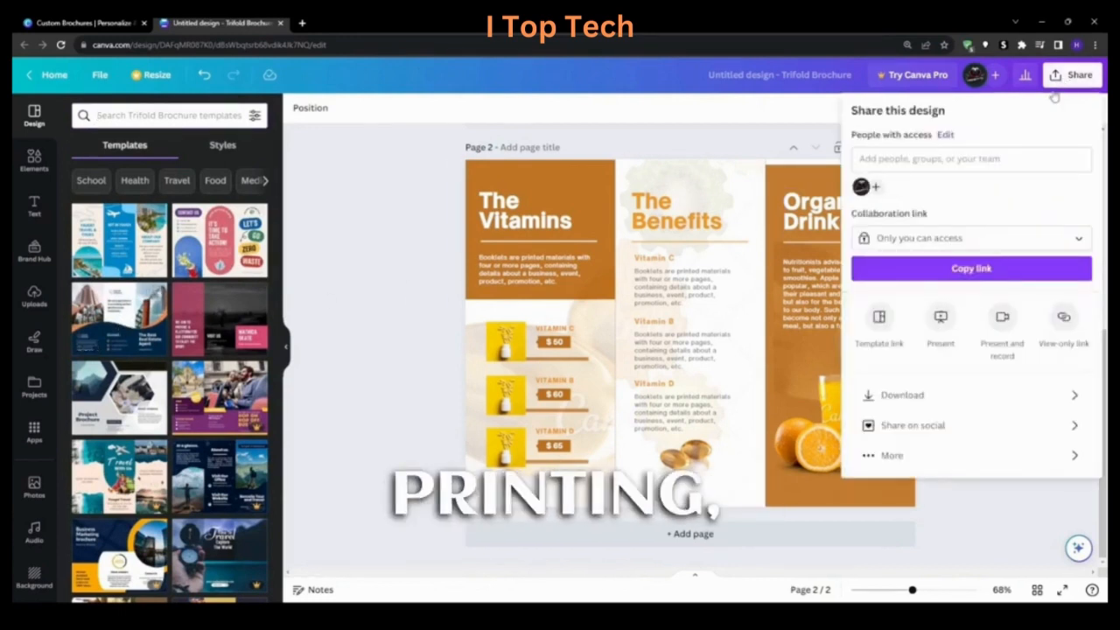
pyautogui.click(914, 396)
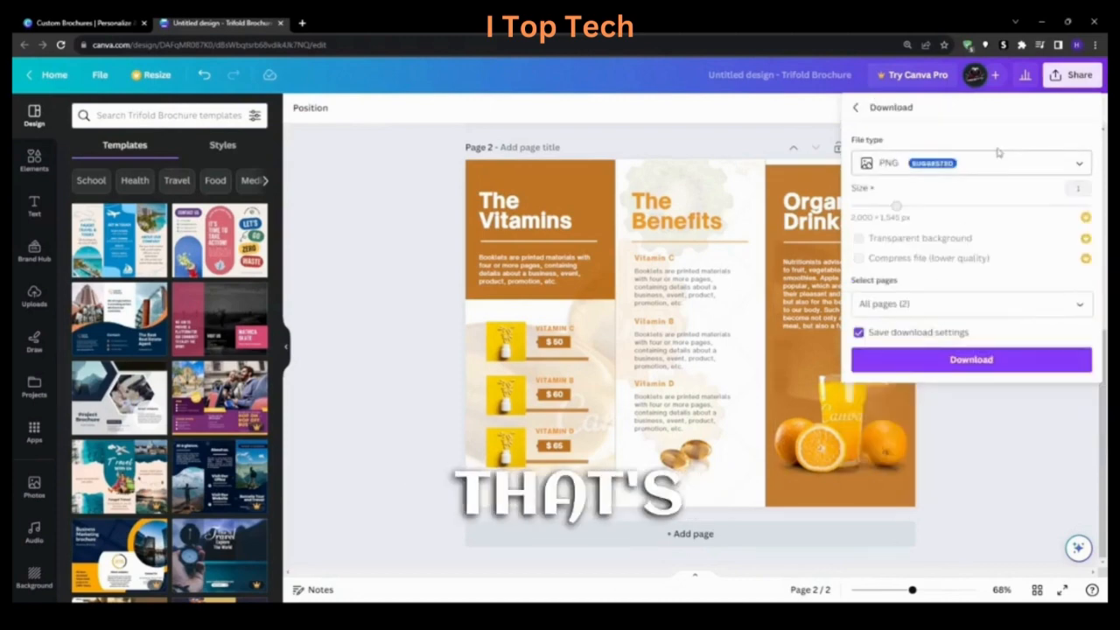
pyautogui.click(992, 161)
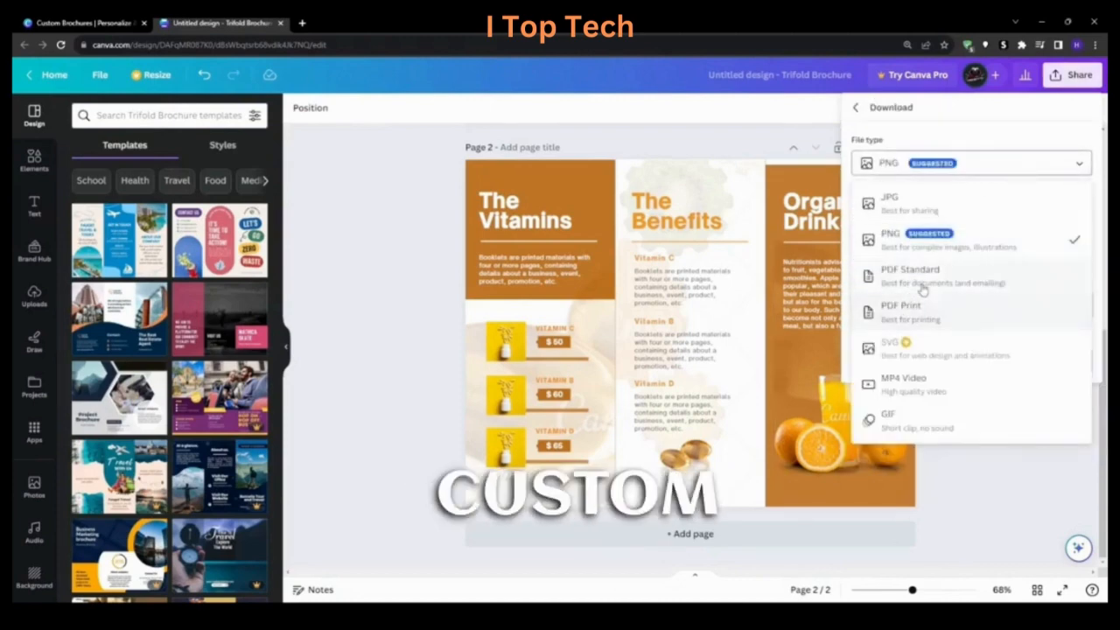
pyautogui.click(907, 309)
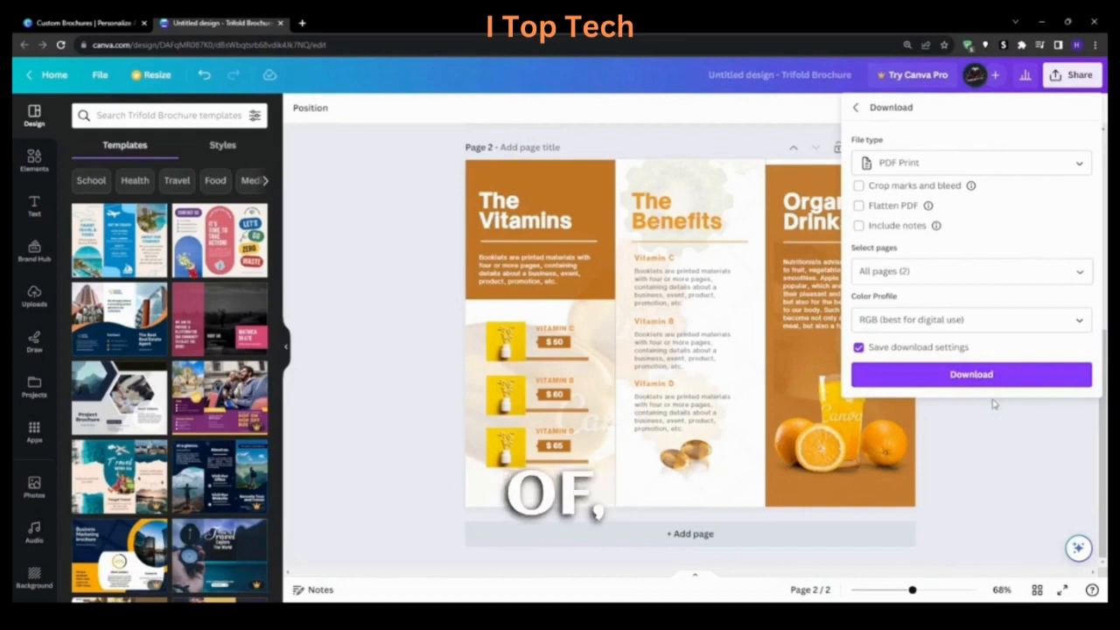
pyautogui.click(1079, 81)
pyautogui.click(422, 220)
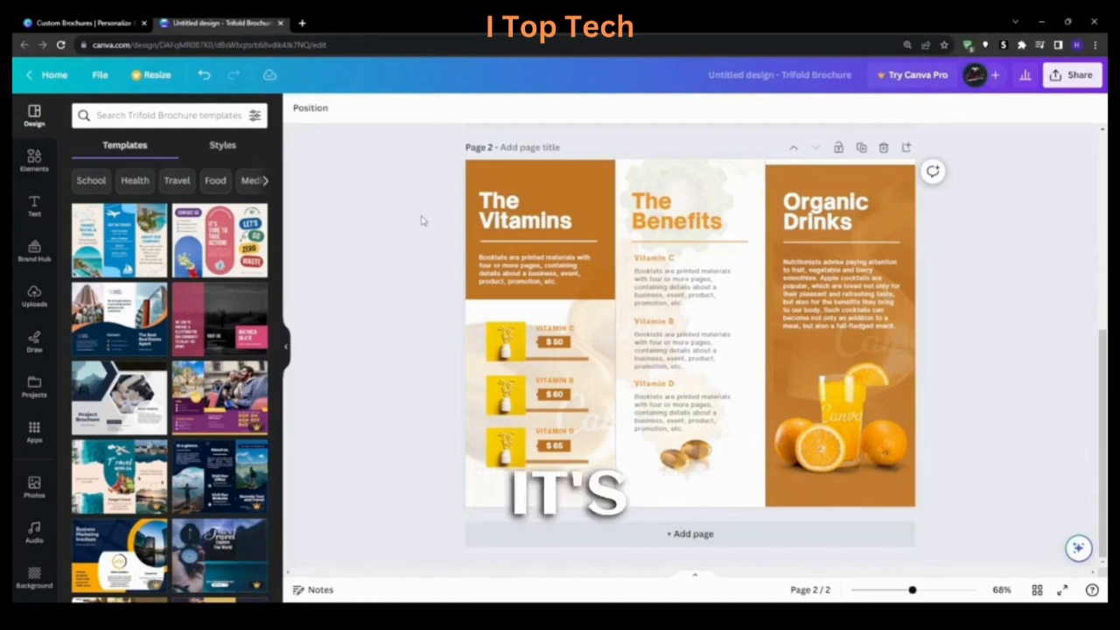
# Step: Open the Orange and Navy Modern Real Estate Trifold Brochure template
pyautogui.click(105, 315)
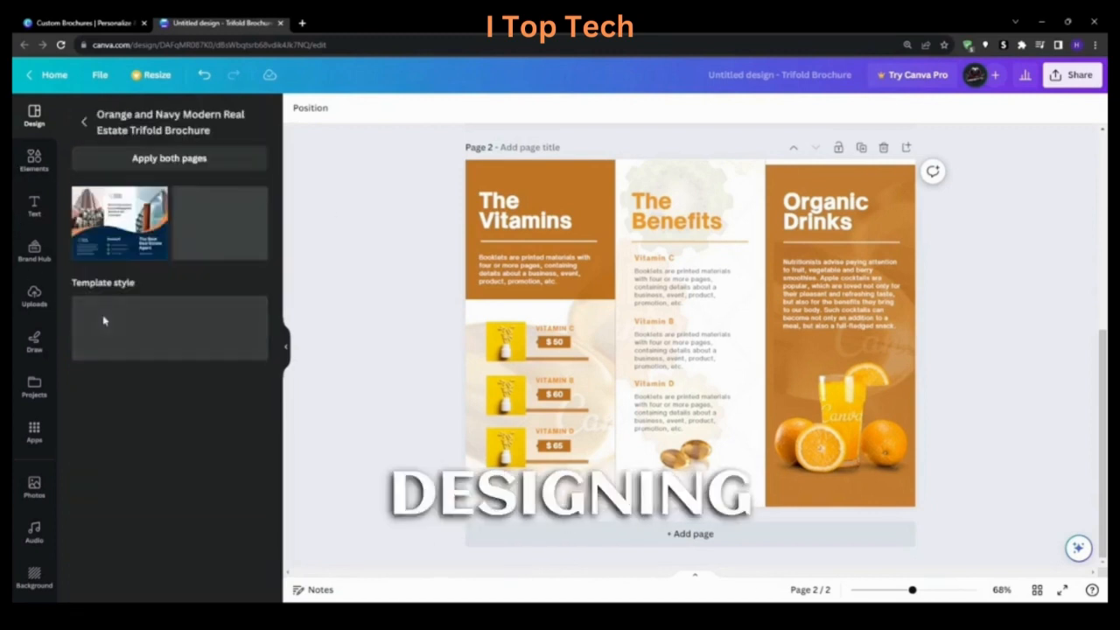